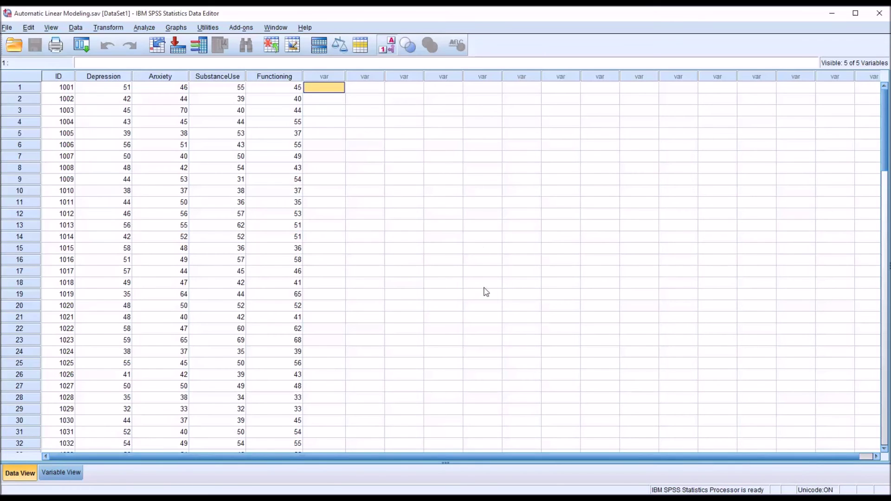
Open the Analyze menu in the Data Editor
click(143, 29)
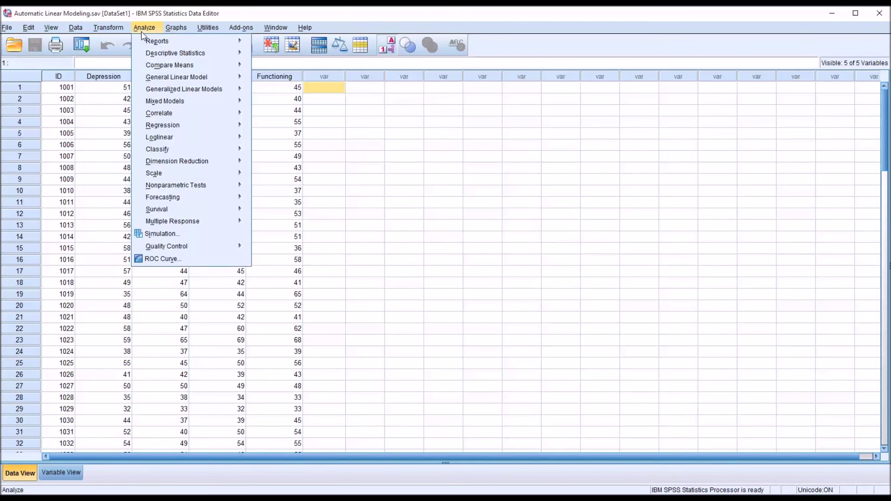
Preview Regression > Automatic Linear Modeling, then close the menus without choosing an analysis
mouse_move(199, 128)
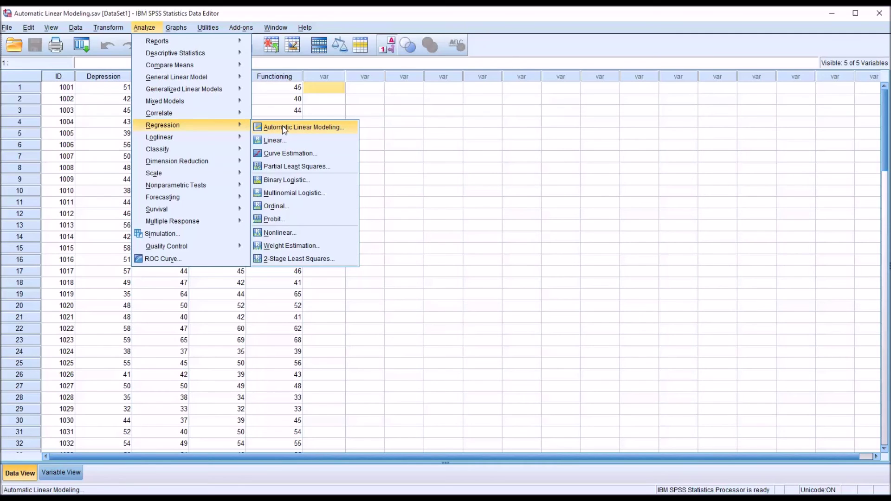
click(567, 414)
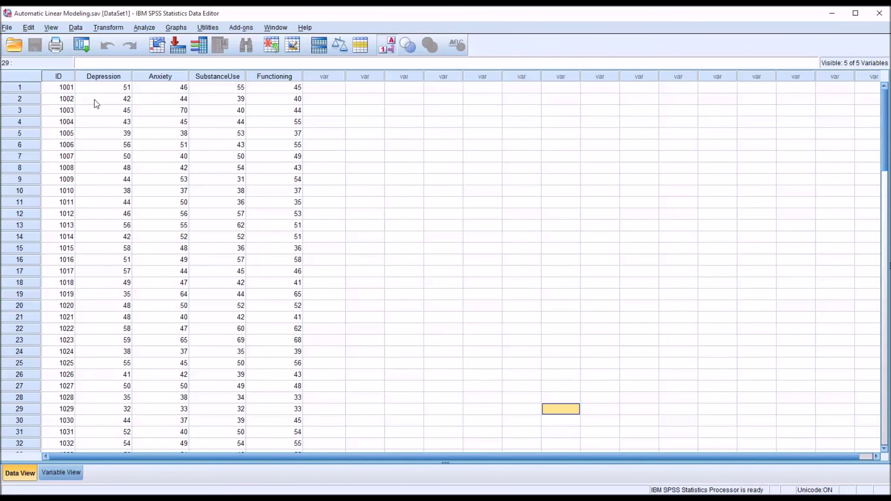
click(58, 78)
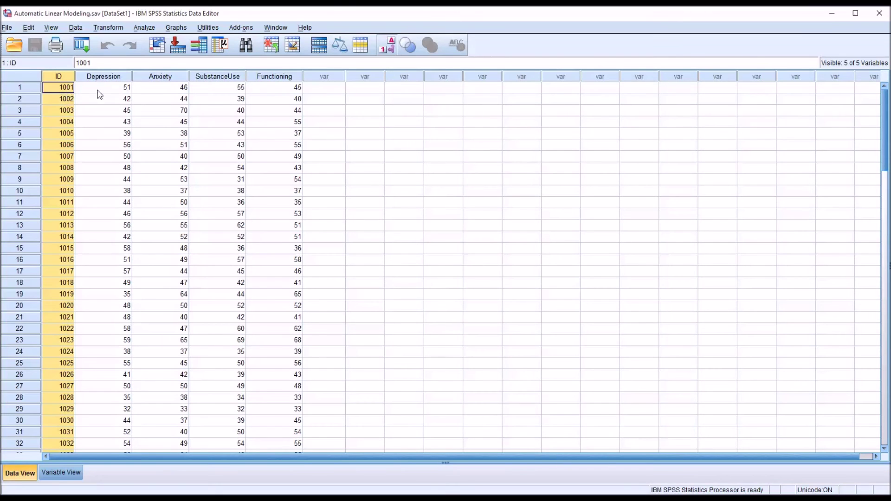
drag(105, 80, 207, 83)
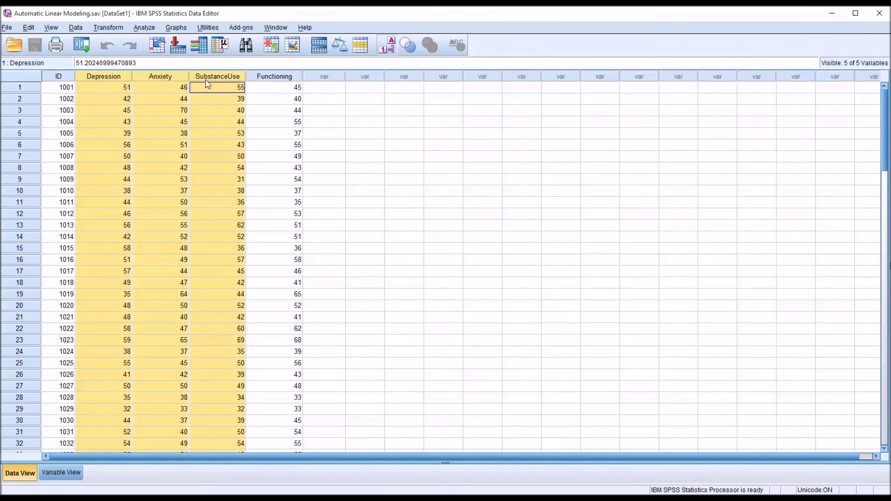
click(106, 88)
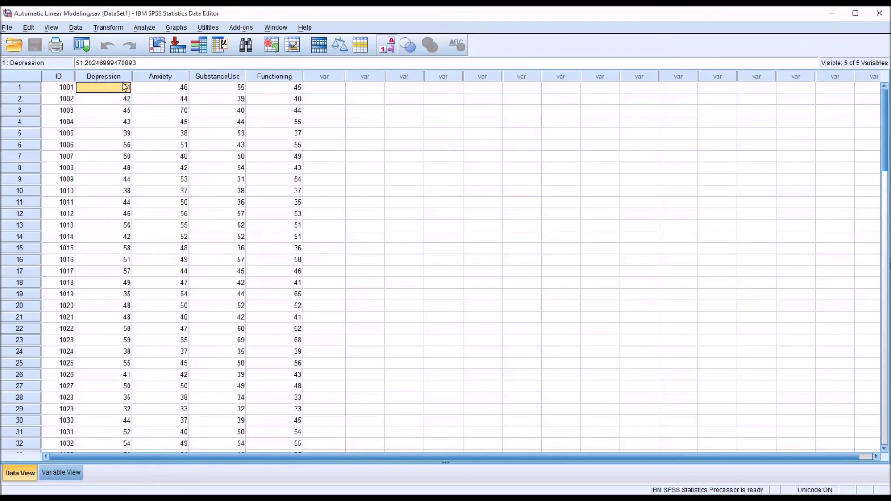
click(157, 90)
click(202, 90)
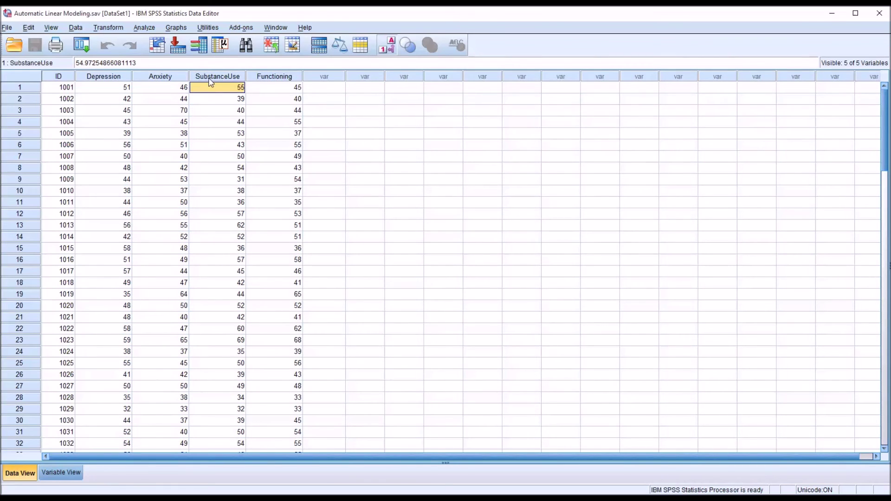
click(110, 77)
click(155, 77)
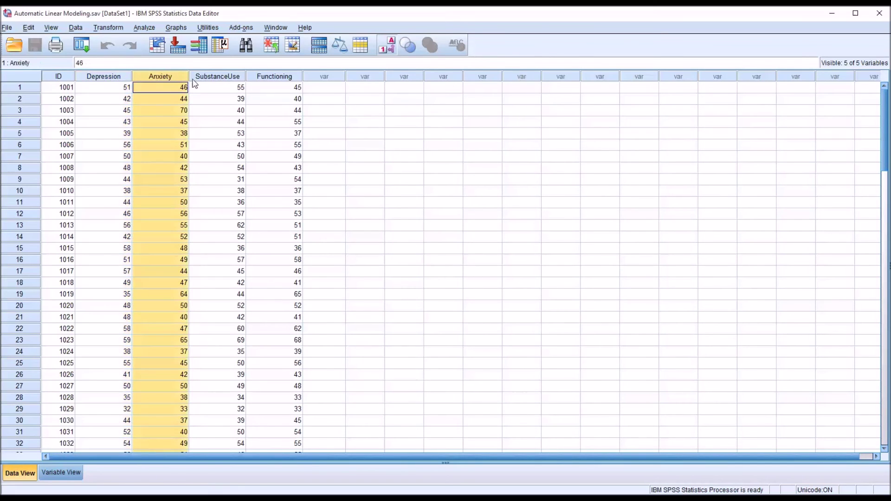
click(202, 77)
click(269, 78)
click(310, 87)
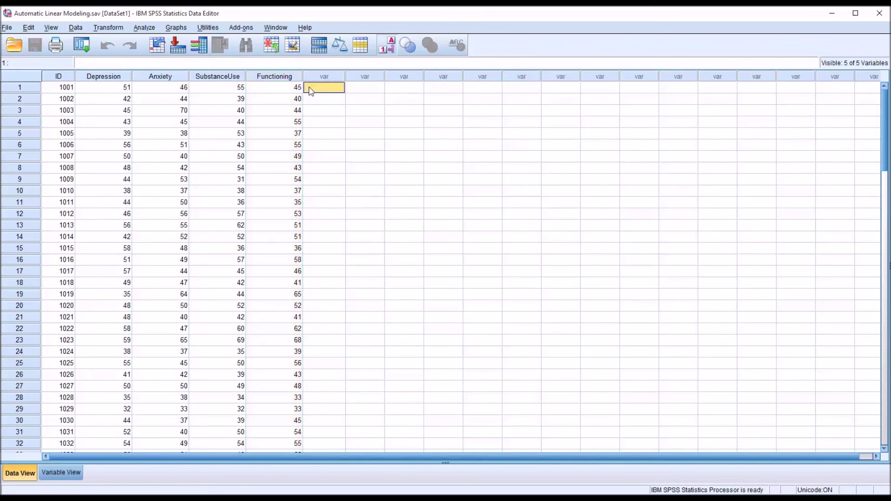
click(279, 79)
click(309, 91)
click(281, 76)
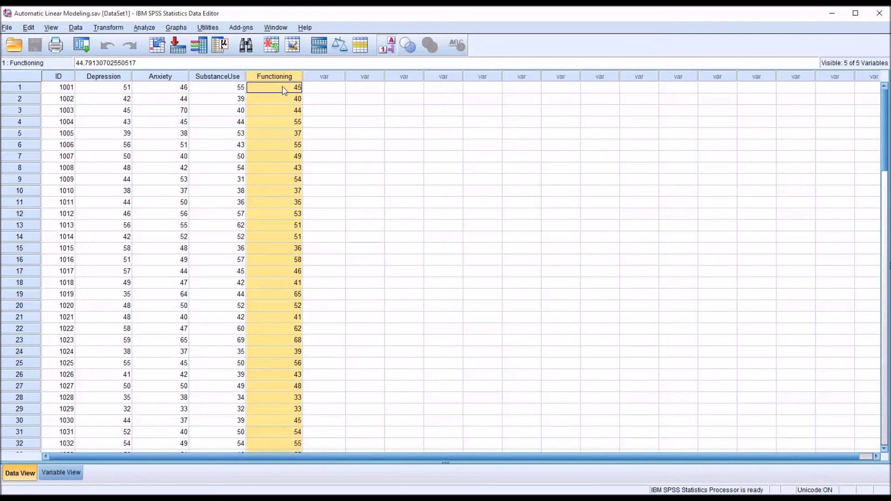
click(313, 90)
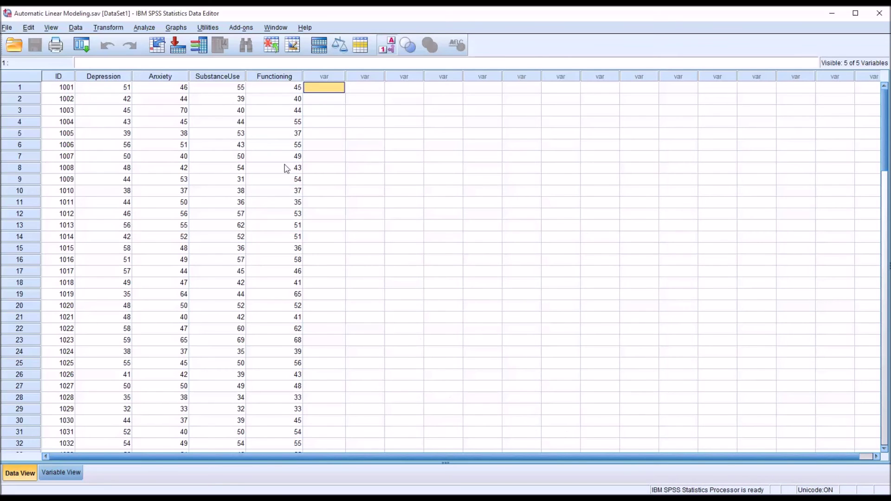
Open Analyze > Regression > Automatic Linear Modeling and move ID out of Predictors into Fields
click(145, 28)
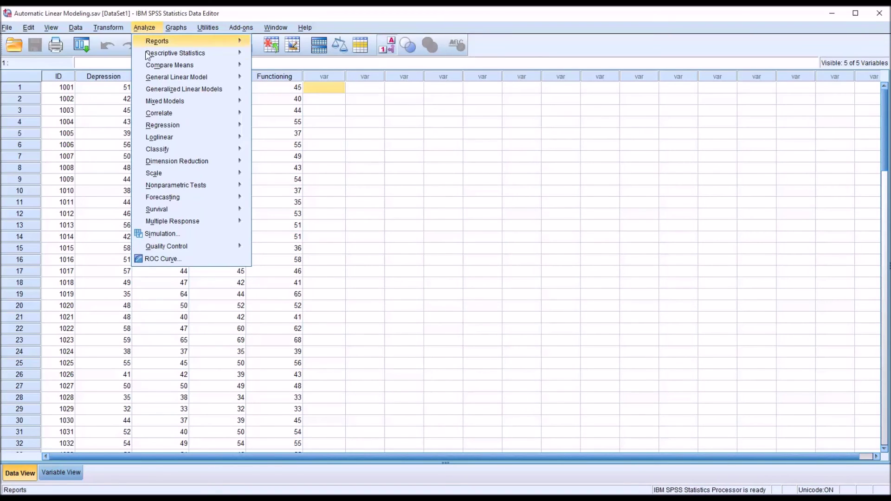
mouse_move(172, 129)
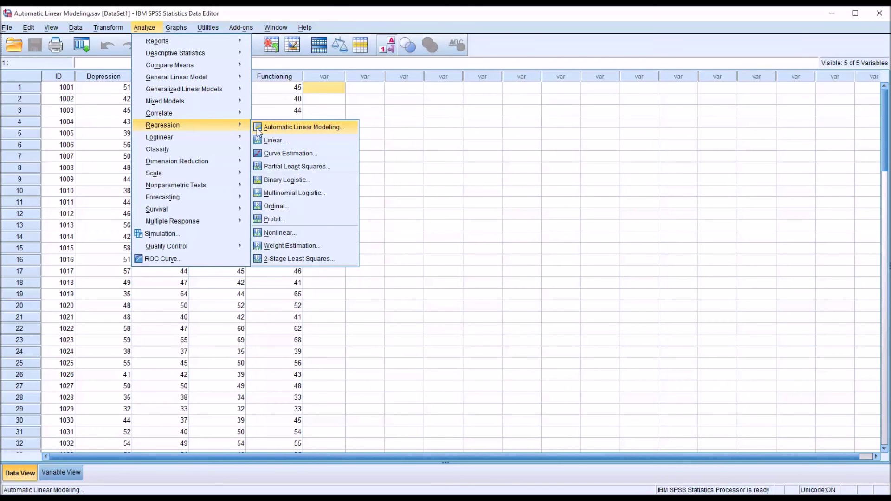
click(274, 129)
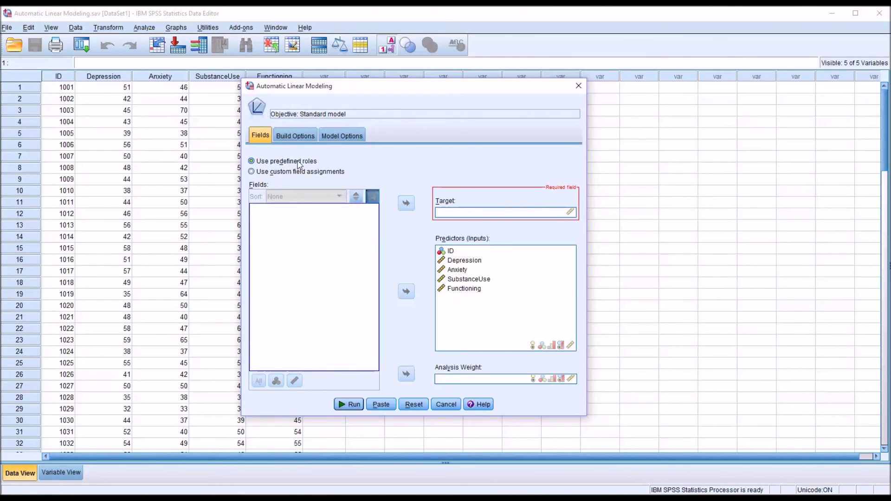
drag(442, 253, 367, 255)
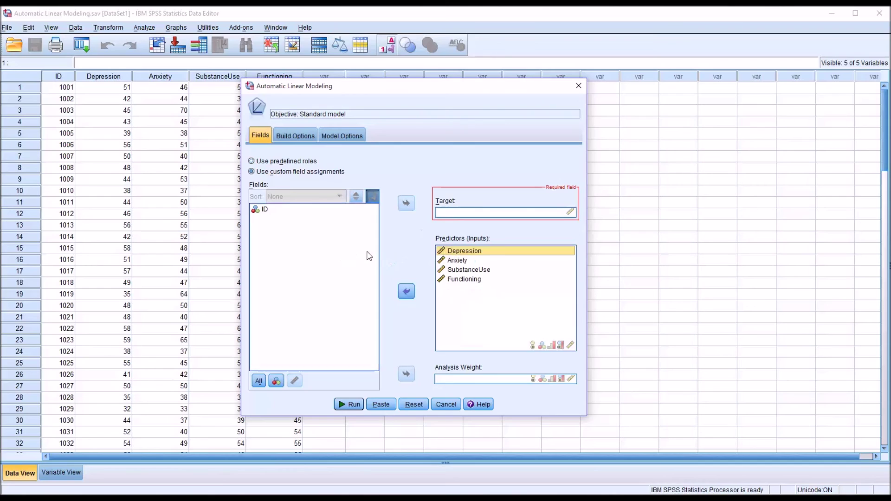
Make Functioning the target, toggle role modes, reset all assignments, and close the dialog unrun
drag(450, 280, 453, 218)
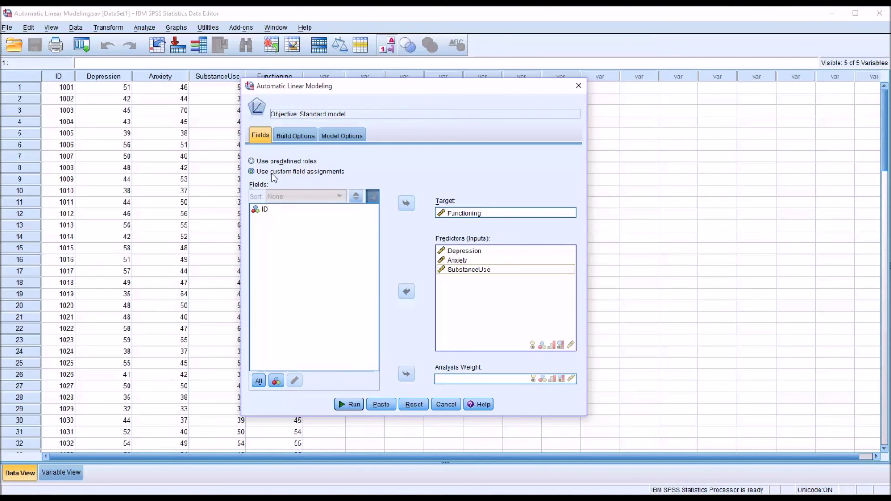
click(251, 162)
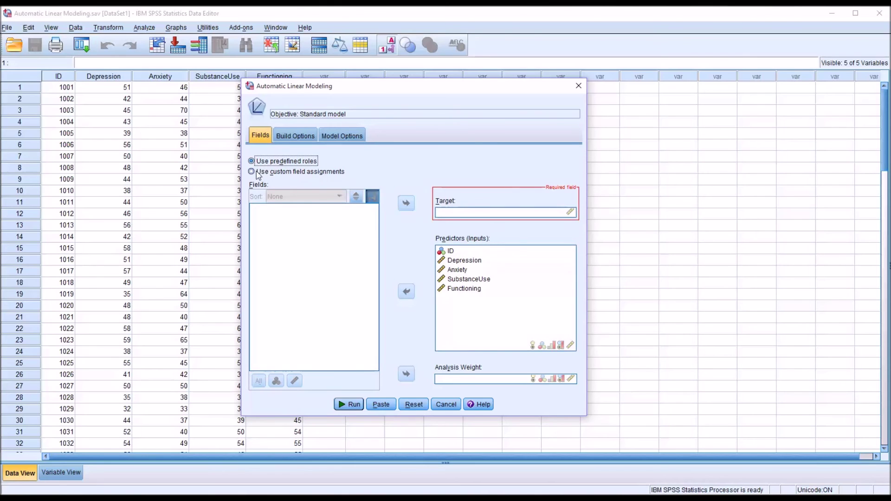
click(252, 172)
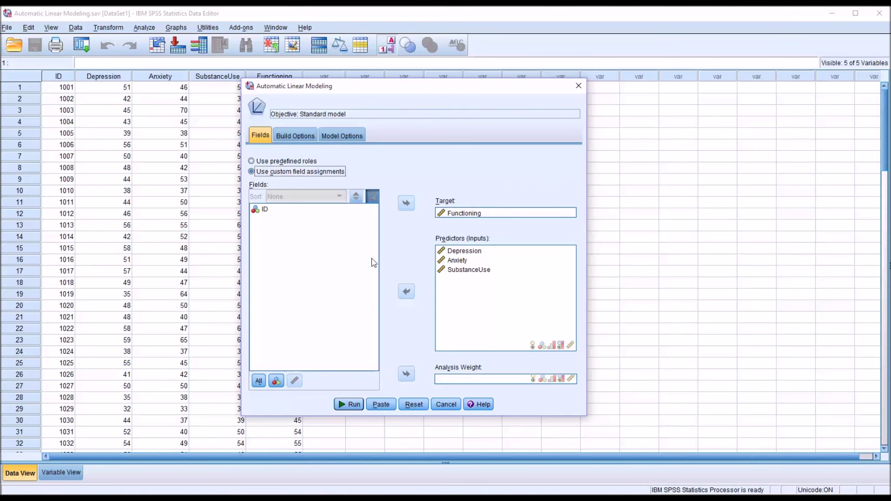
click(415, 407)
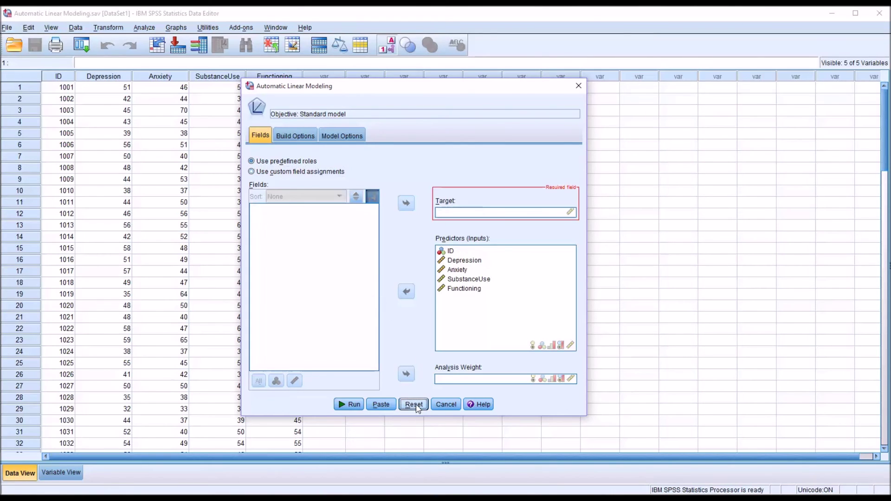
click(579, 86)
Switch to Variable View and highlight the ID, Depression, Anxiety, SubstanceUse and Functioning rows
click(63, 472)
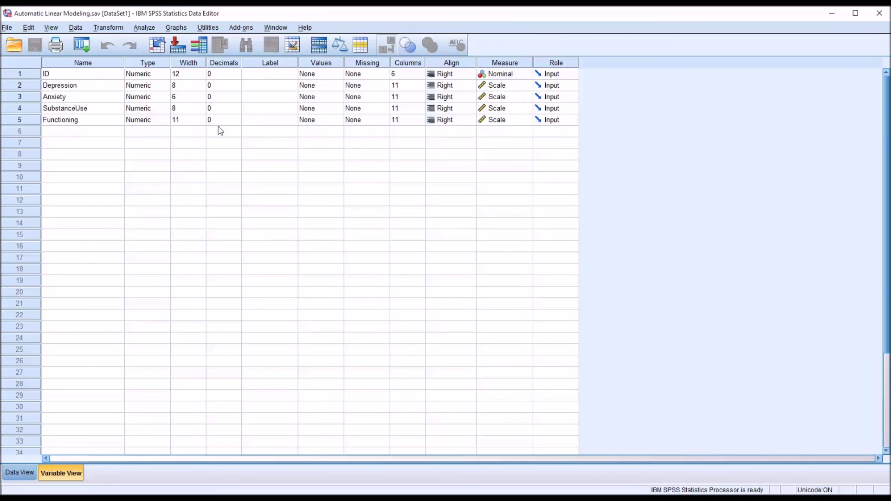
click(34, 77)
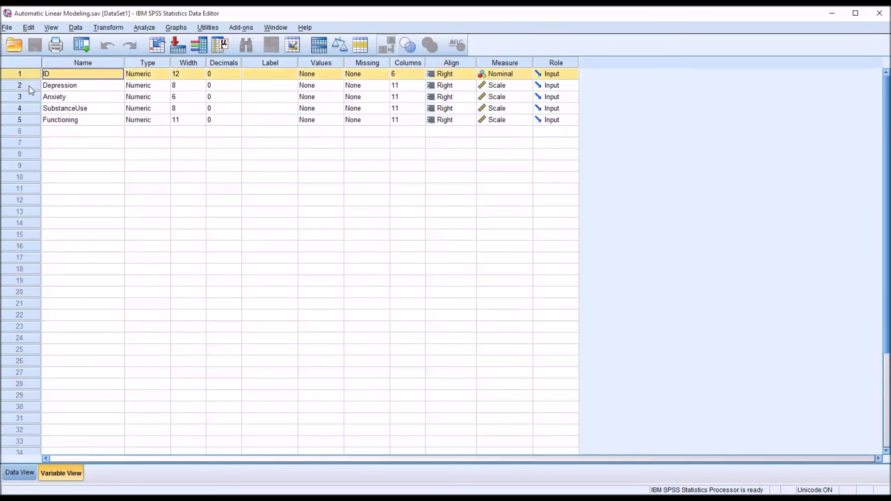
click(31, 88)
click(29, 97)
click(28, 109)
click(27, 122)
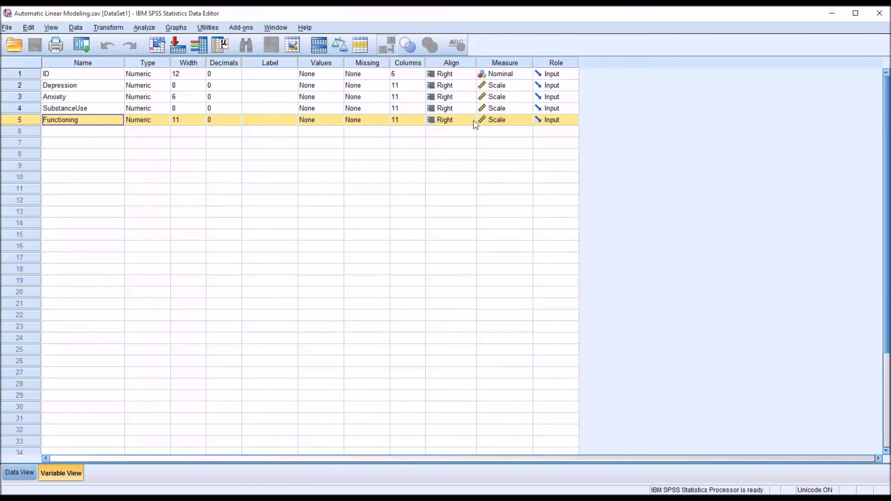
Set Functioning's Role to Target and bring up the Analyze menu
click(569, 122)
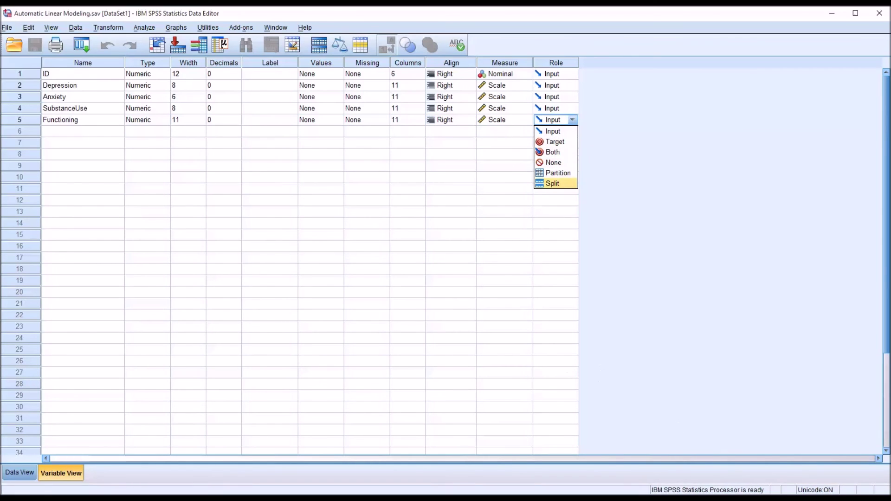
click(560, 143)
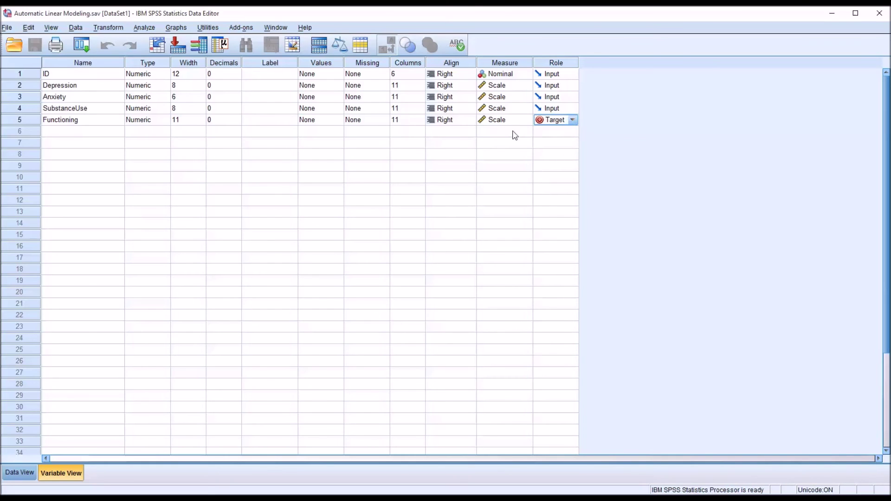
click(143, 27)
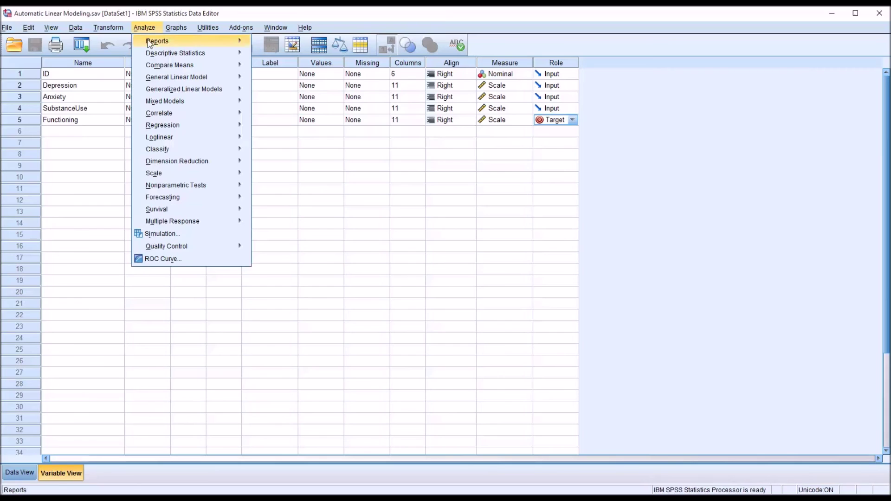
Open Automatic Linear Modeling, check ID in the predictor list, reset, and close without running
mouse_move(183, 126)
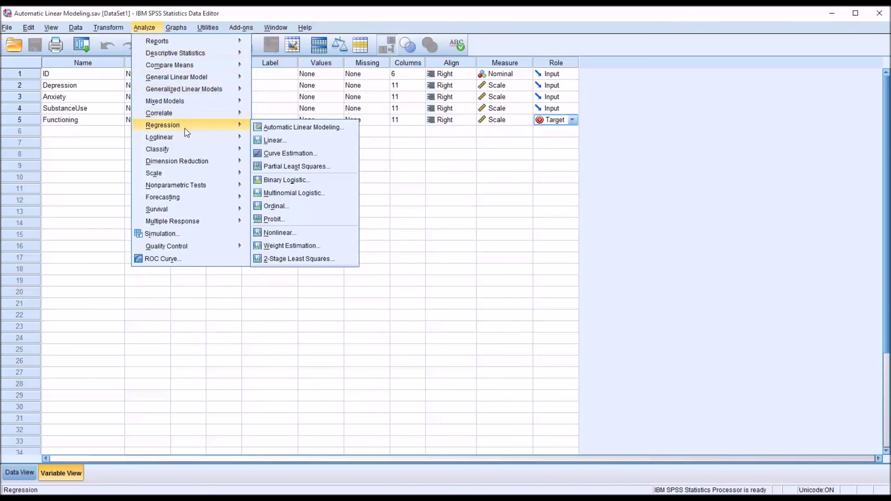
click(281, 127)
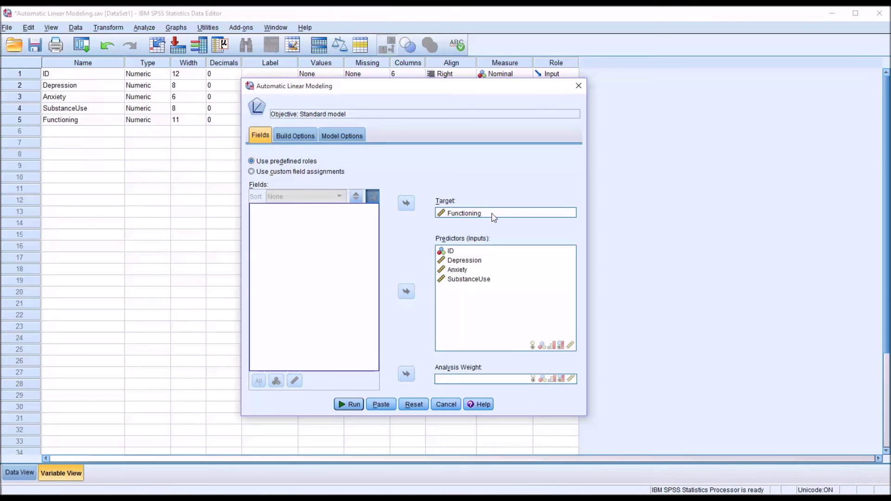
click(451, 253)
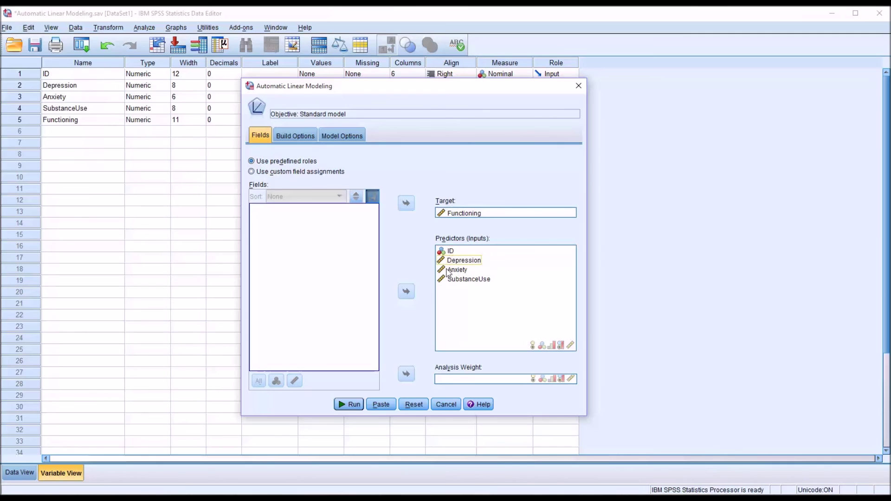
click(412, 405)
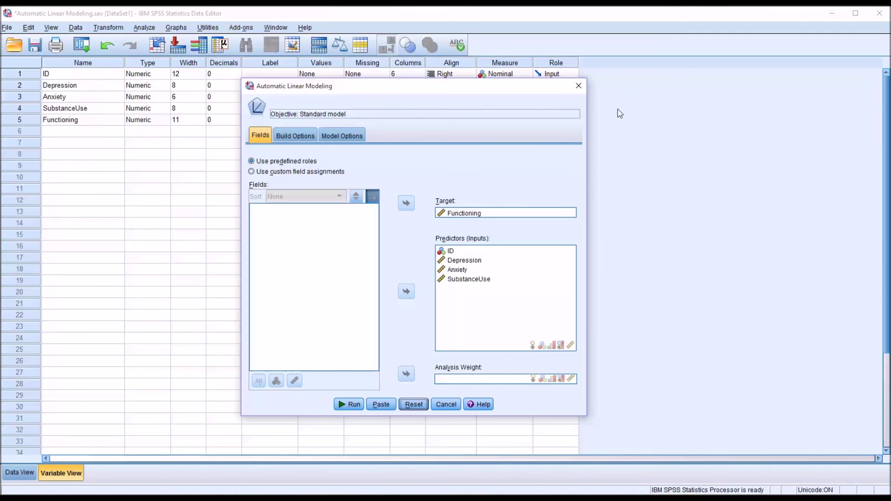
click(579, 85)
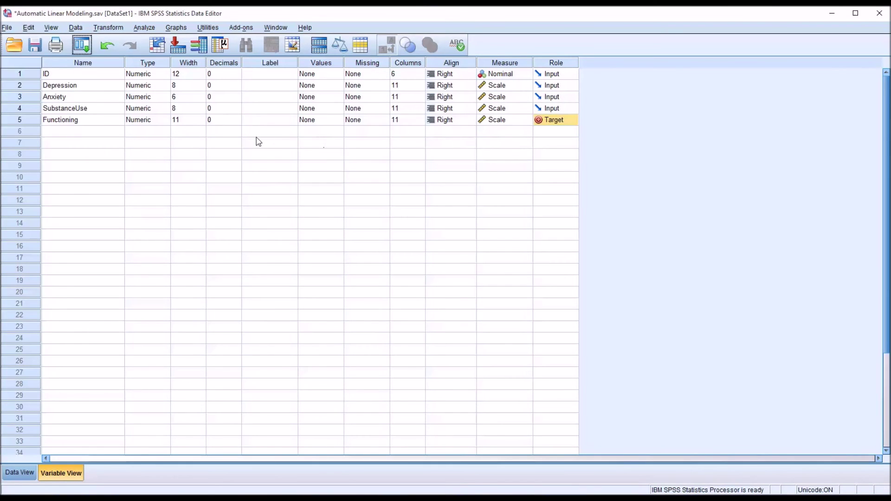
Change ID's Role from Input to None in Variable View
click(566, 77)
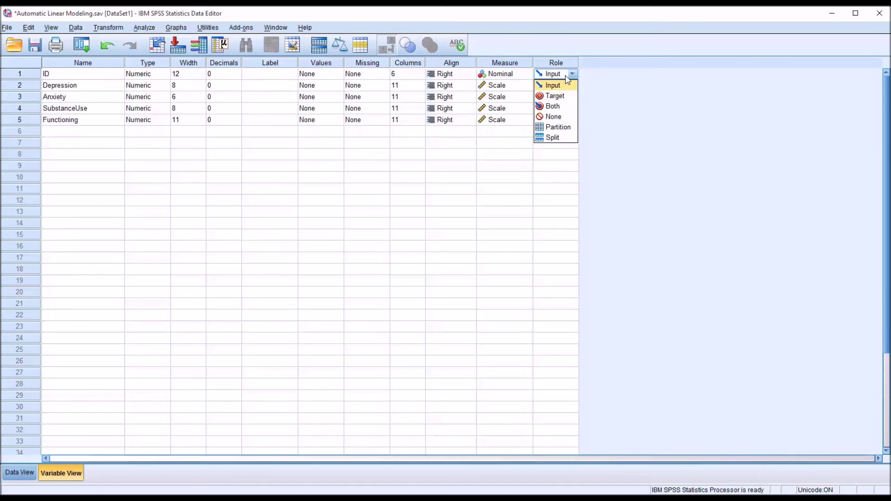
click(561, 119)
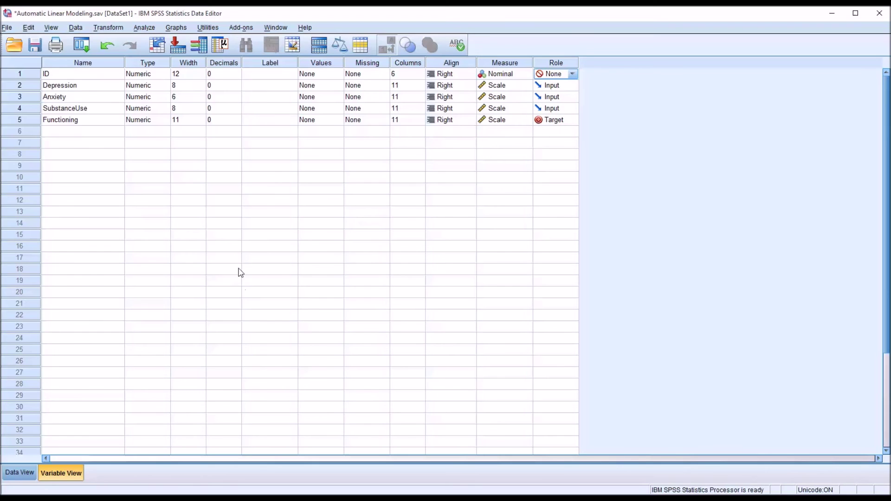
Open Analyze > Regression > Automatic Linear Modeling again, now using the predefined roles
click(144, 27)
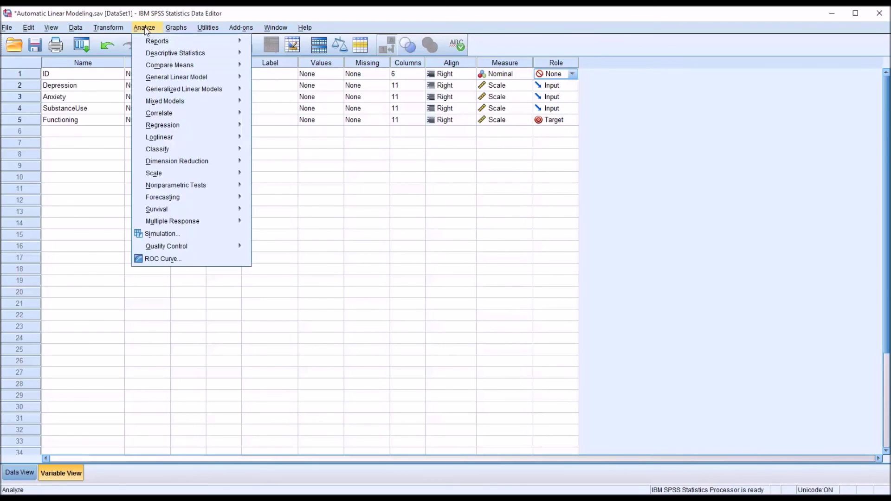
mouse_move(173, 142)
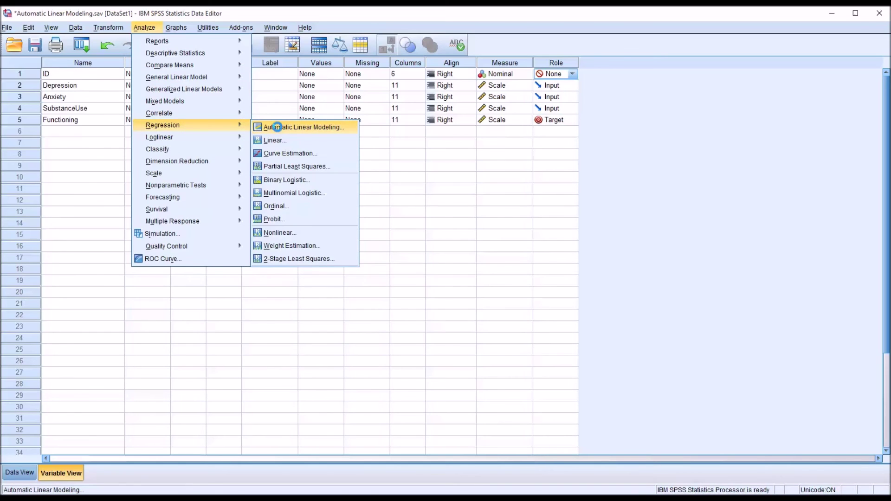
click(278, 128)
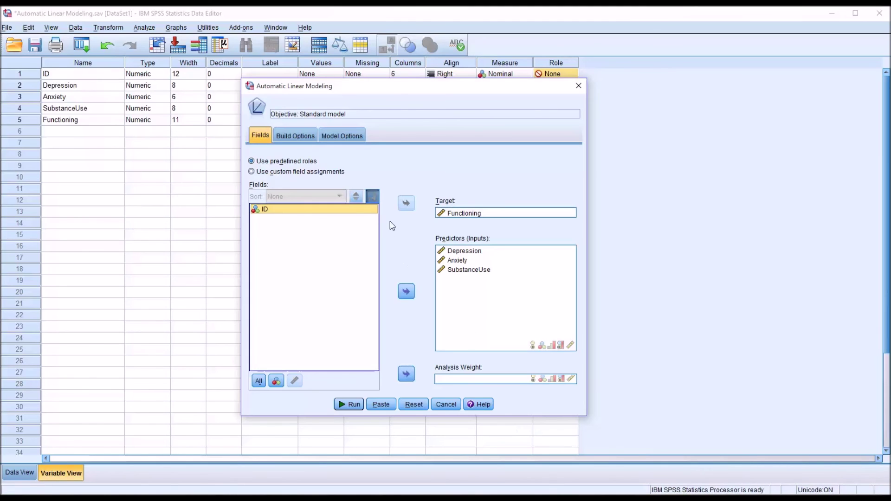
On Build Options > Basics, uncheck Automatically prepare data
click(292, 136)
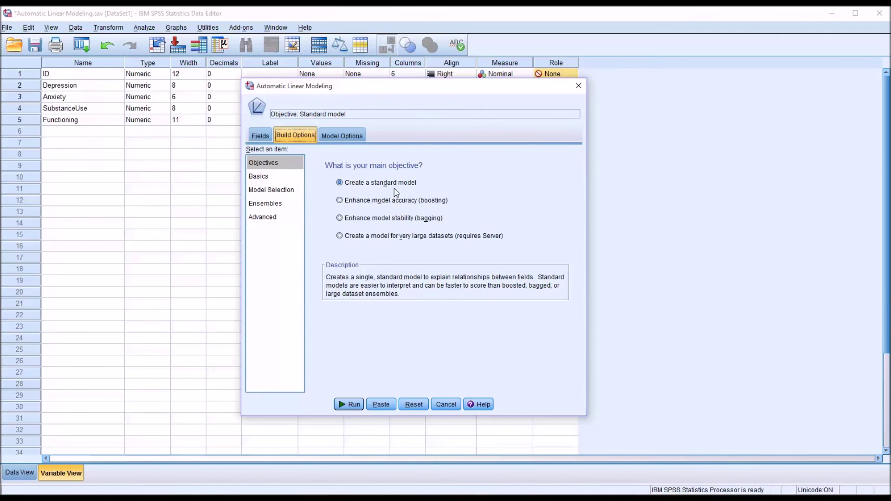
click(274, 164)
click(277, 178)
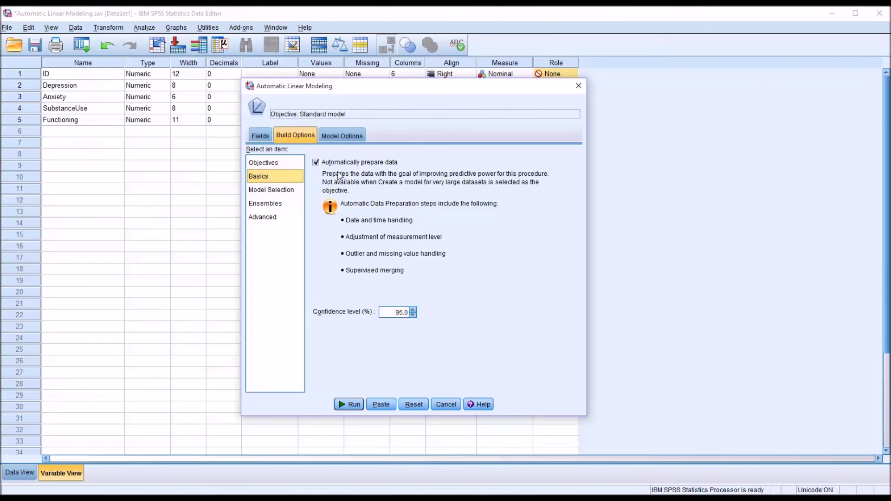
click(316, 162)
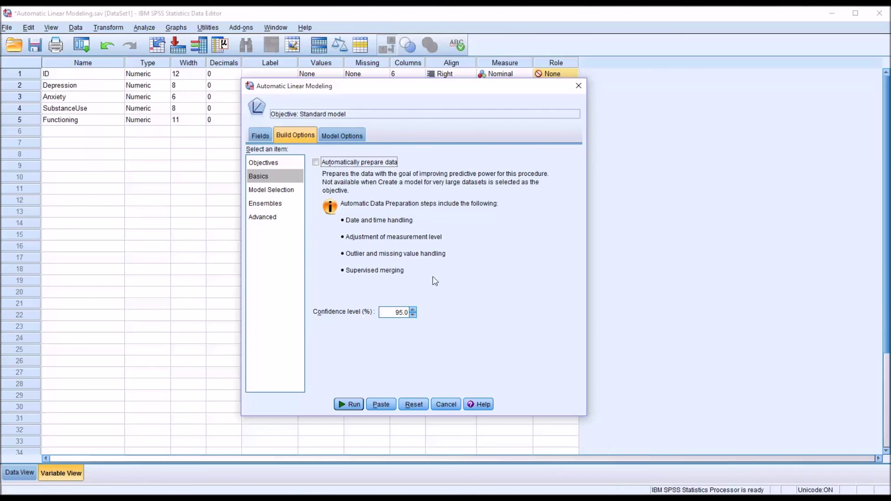
Set Model Selection to Include all predictors, then run the model from the Fields tab
click(281, 190)
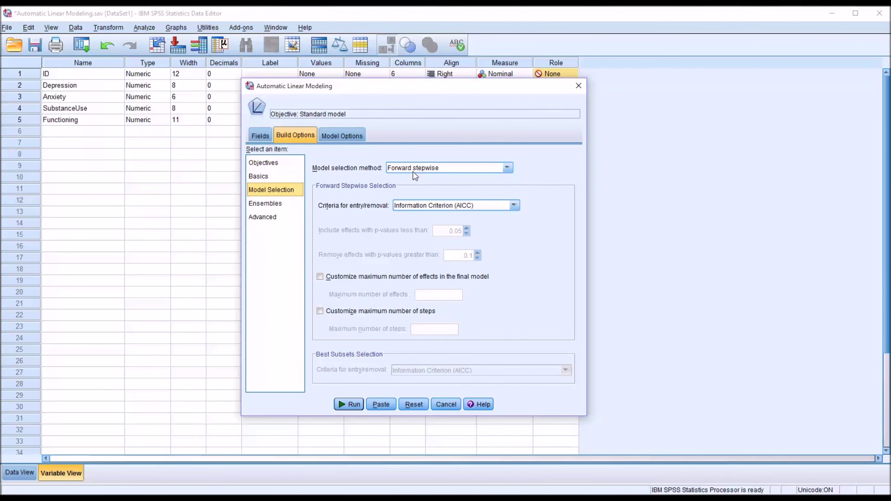
click(507, 168)
click(496, 178)
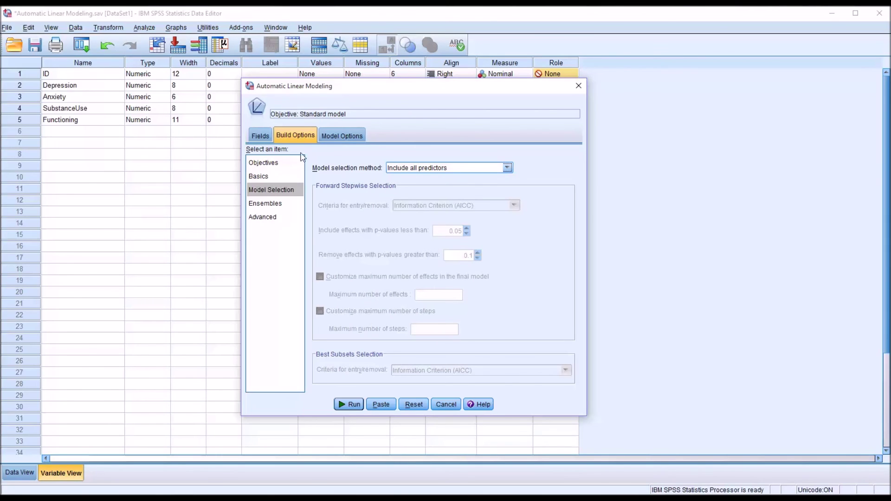
click(337, 135)
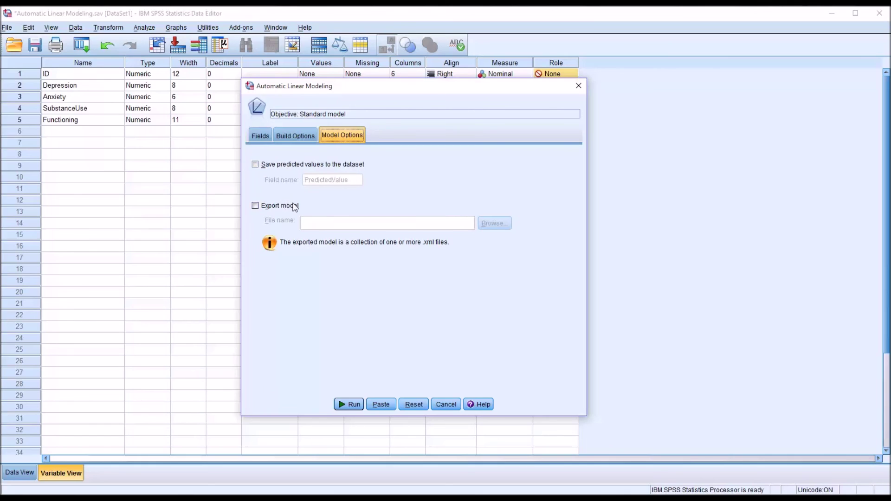
click(256, 136)
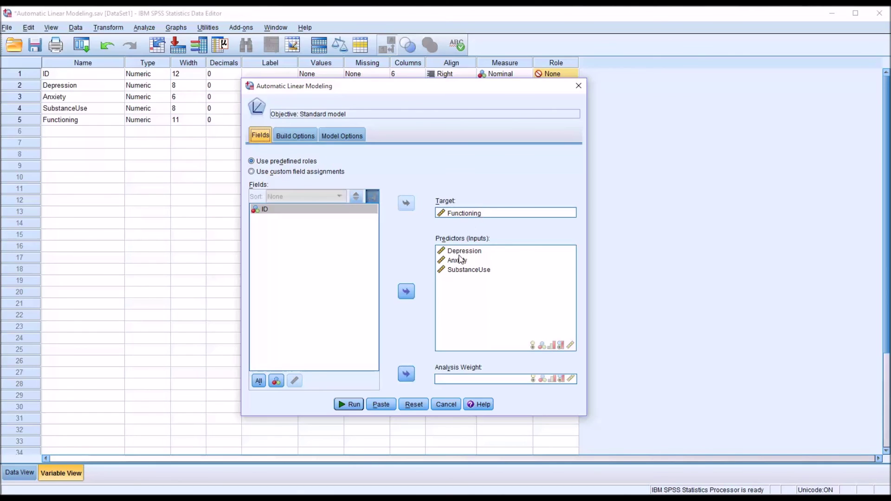
click(351, 405)
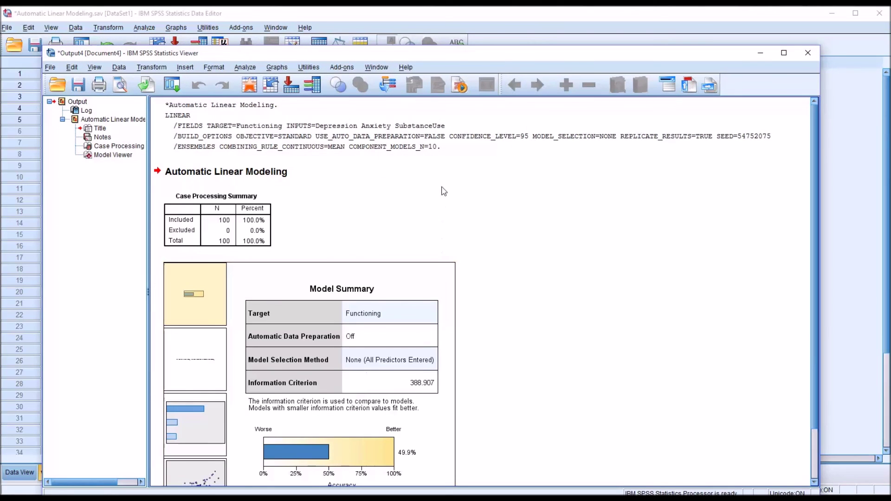
Raise the Output Viewer window, scroll to the model output, and select its Model Viewer object
drag(444, 56, 449, 29)
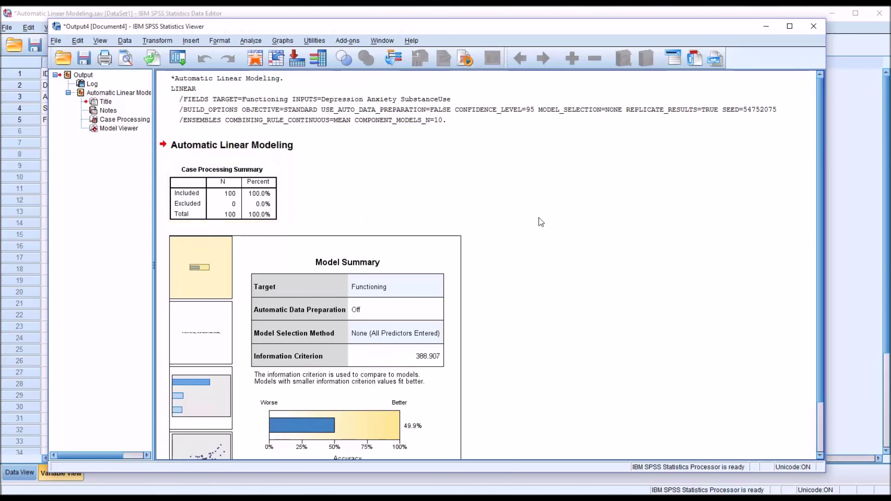
scroll(820, 250, down, 3)
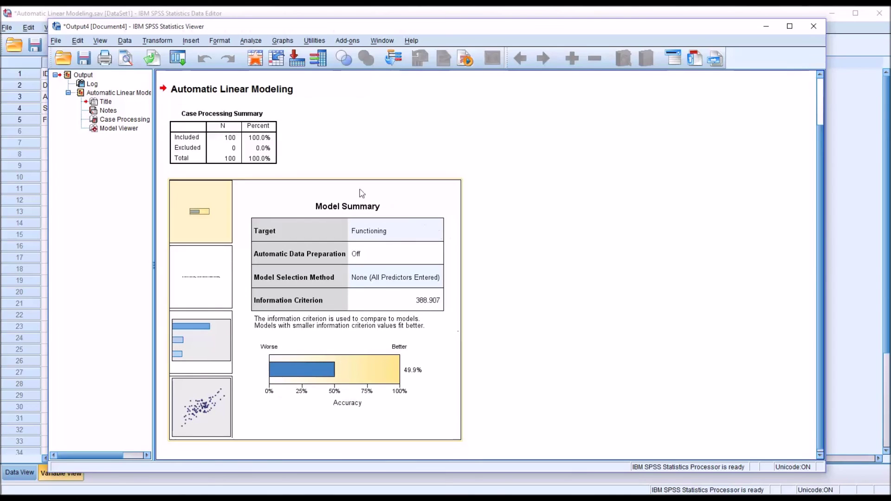
click(245, 331)
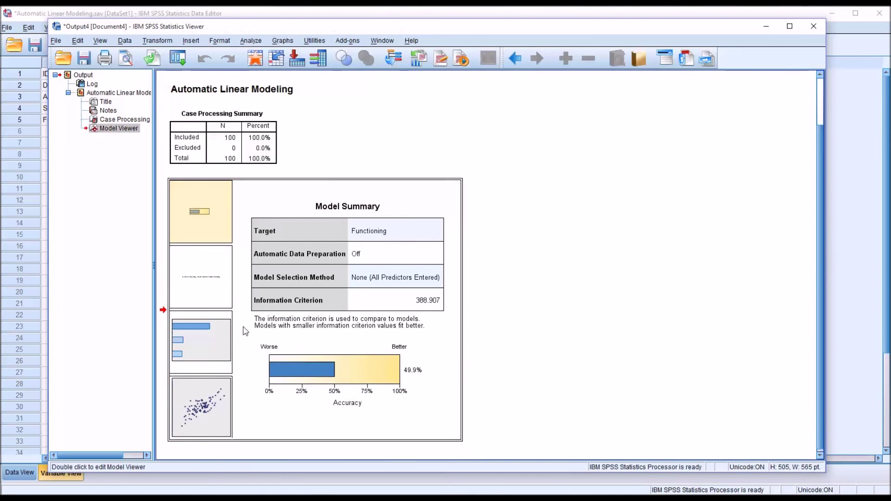
Open the model in an enlarged Model Viewer window showing the Model Summary with 49.9% accuracy
double_click(245, 331)
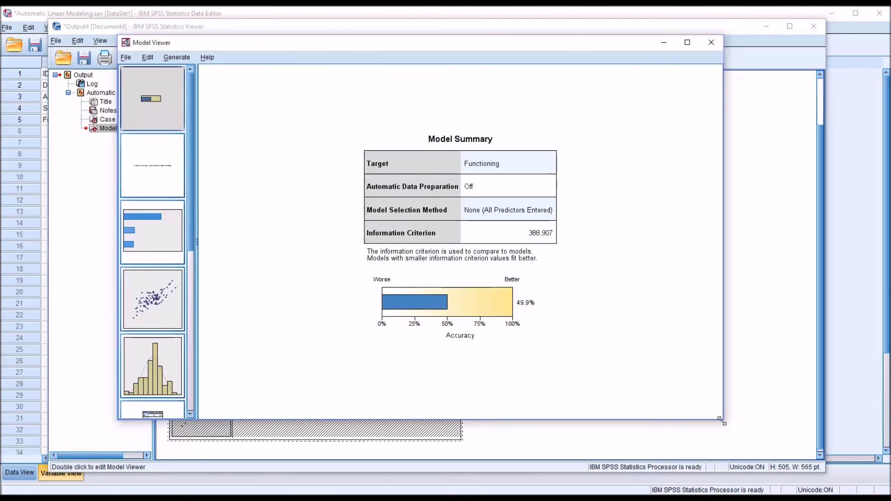
drag(723, 421, 773, 447)
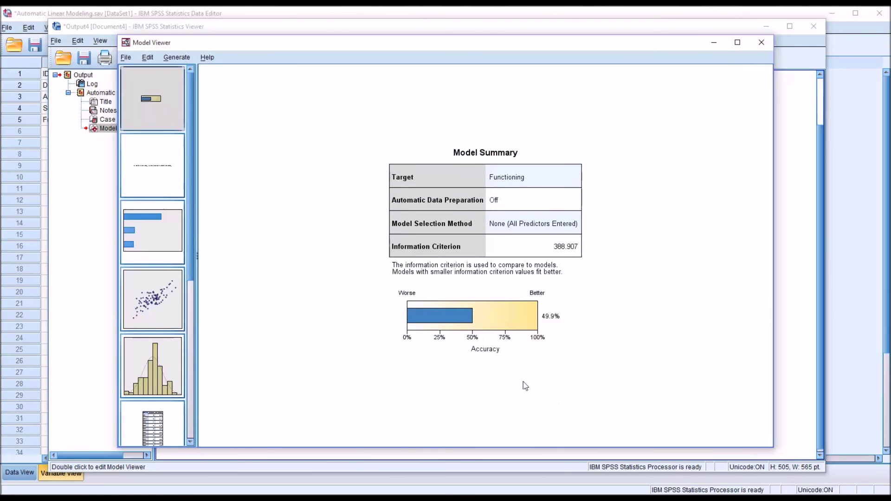
mouse_move(449, 301)
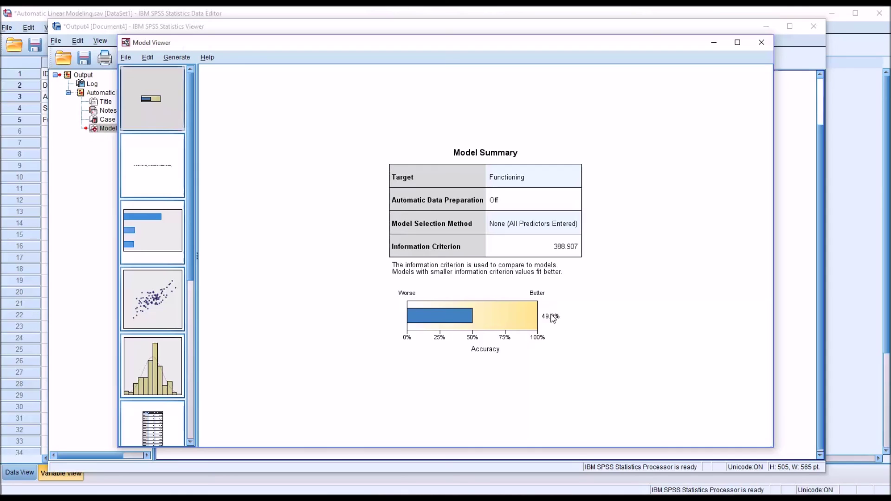
mouse_move(474, 325)
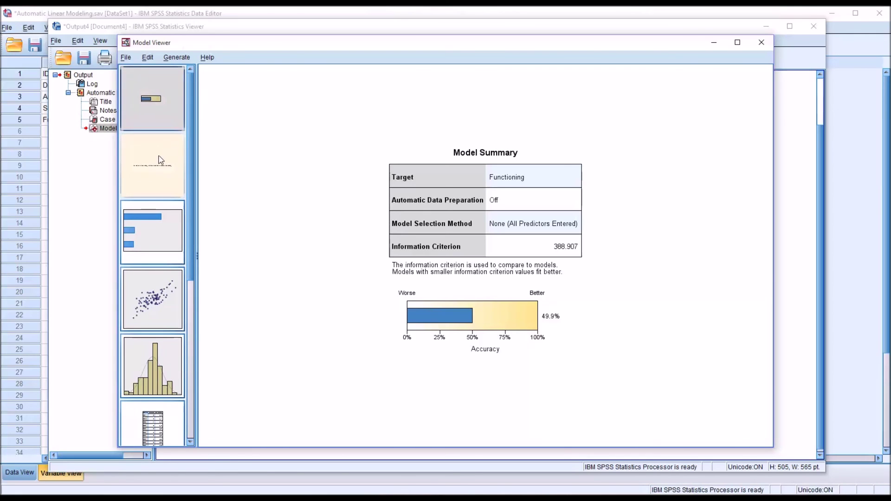
click(158, 158)
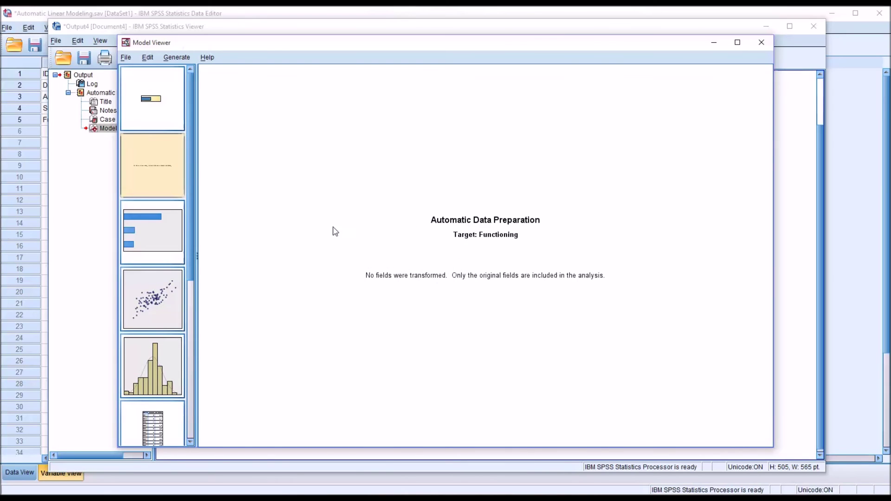
click(157, 228)
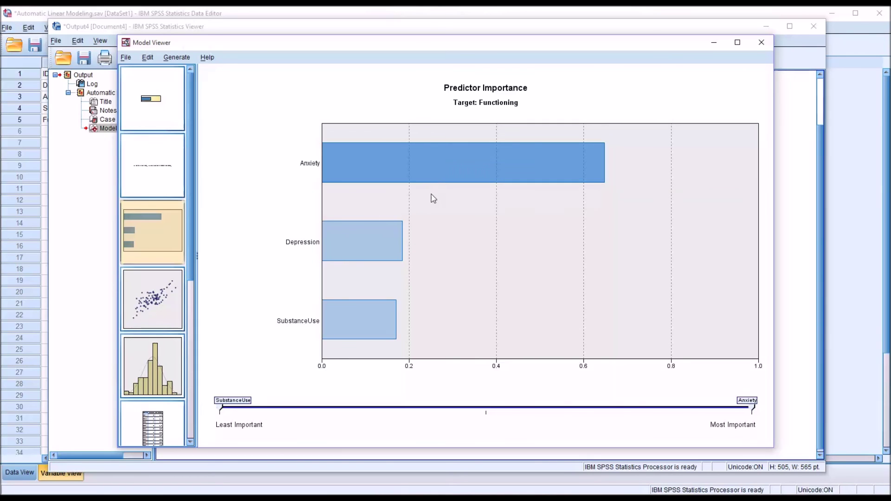
mouse_move(430, 182)
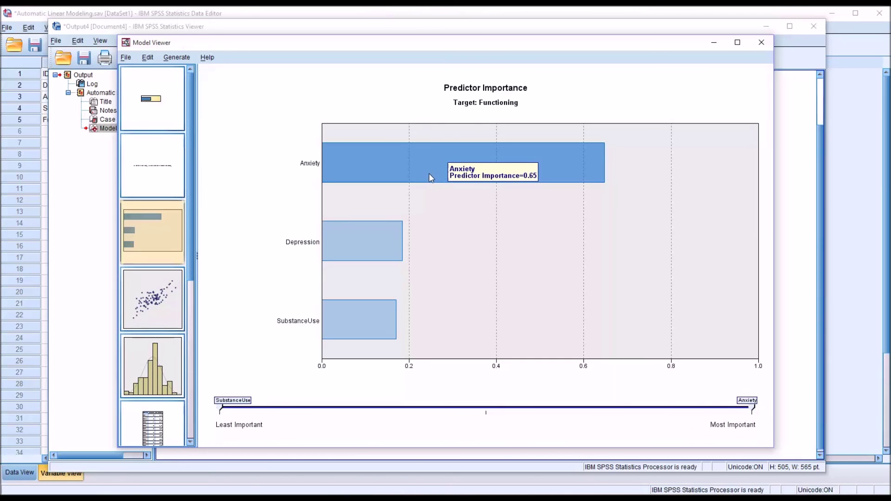
mouse_move(380, 231)
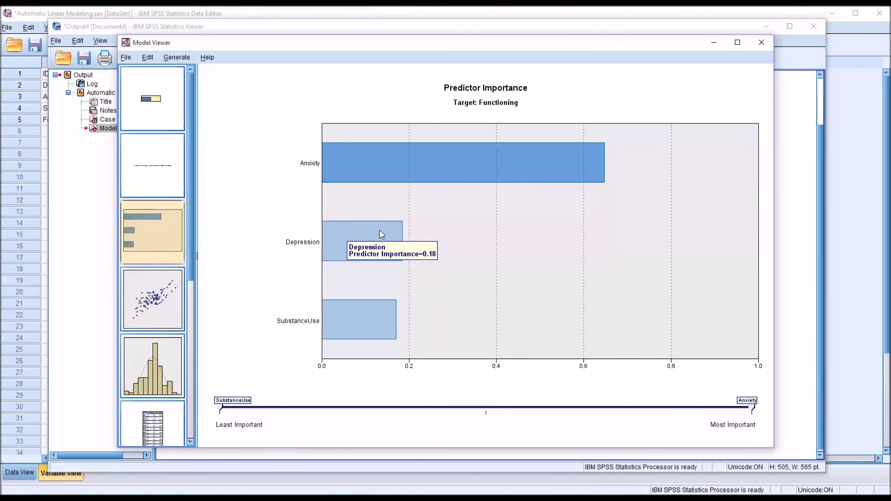
mouse_move(348, 320)
mouse_move(401, 175)
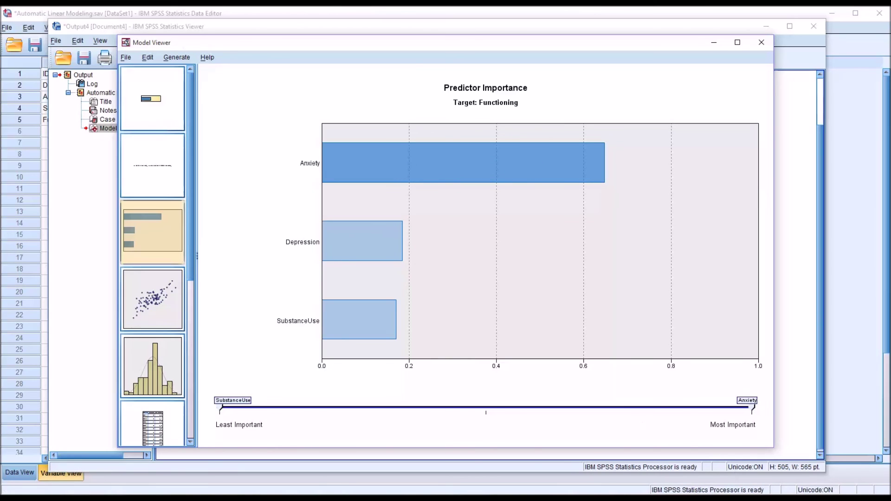
View the Predicted by Observed scatterplot, then the histogram of studentized residuals for Functioning
click(142, 305)
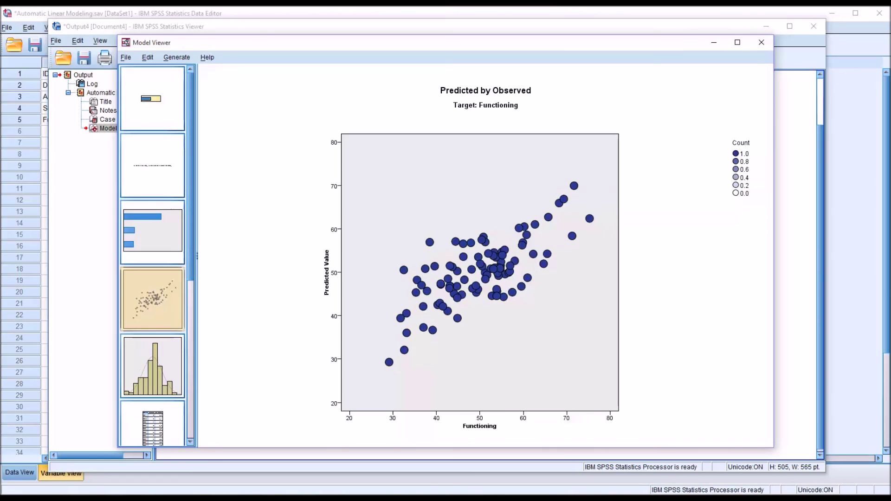
click(146, 364)
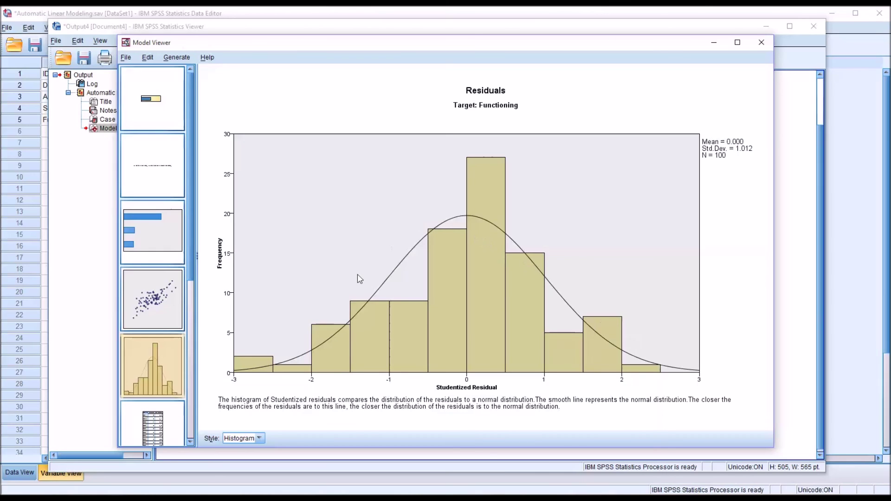
Switch the residuals chart to a P-P plot, then show the Outliers table of Cook's distances
click(258, 438)
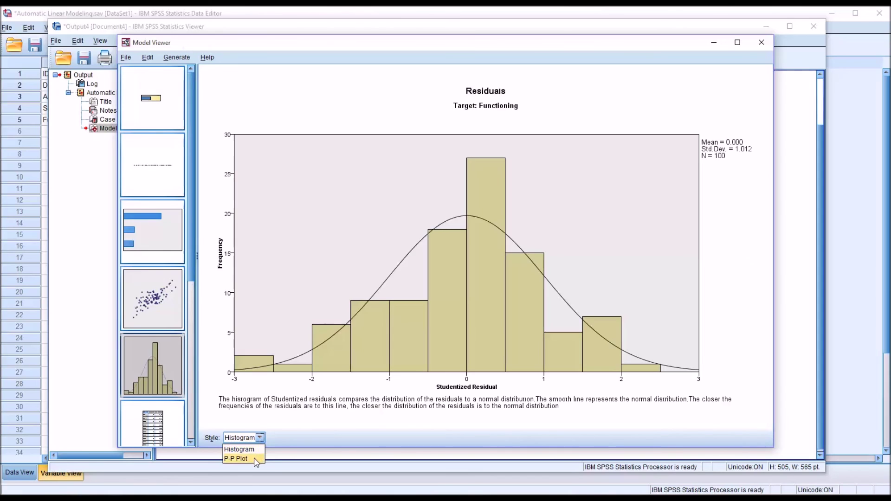
click(257, 459)
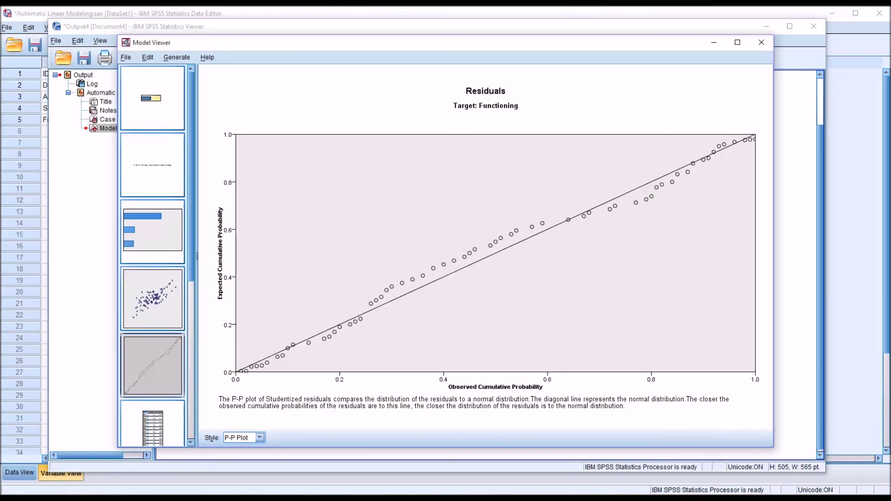
click(159, 426)
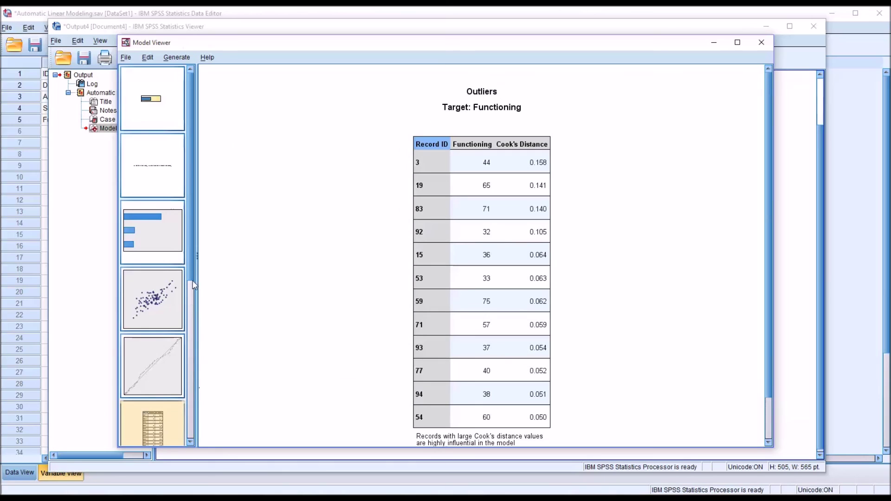
drag(191, 265, 192, 342)
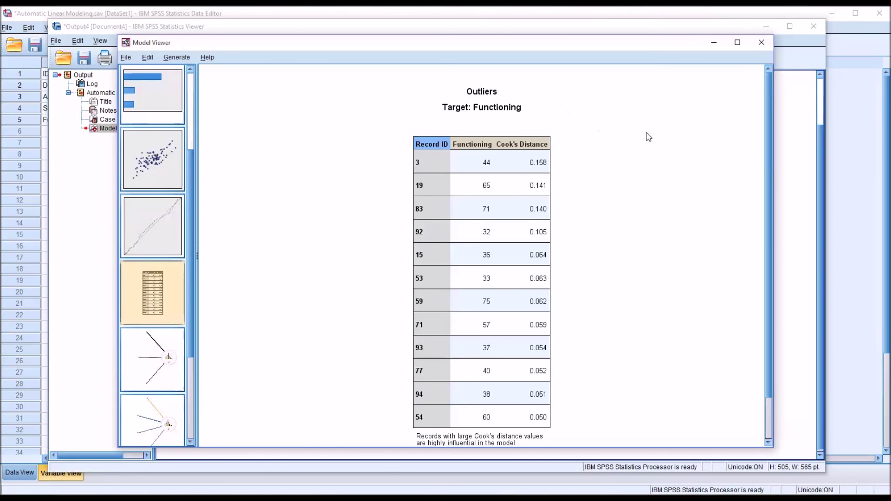
drag(768, 150, 767, 170)
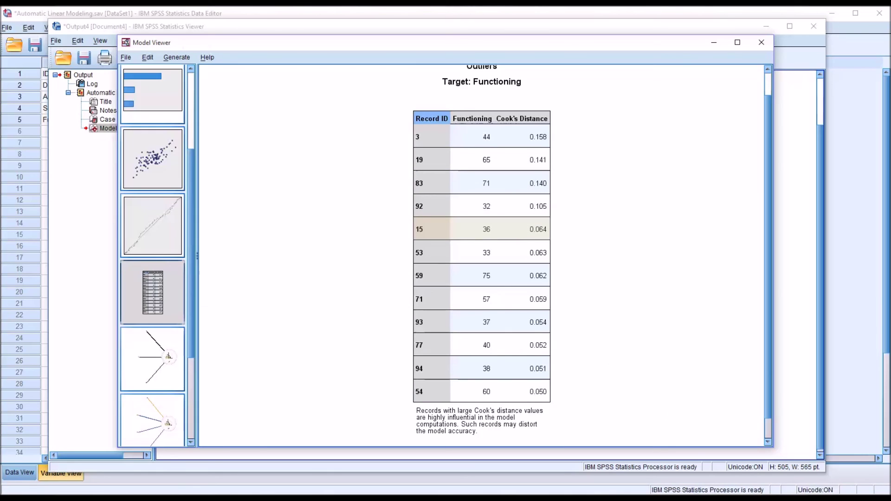
Show the Effects diagram, then briefly revisit the Predictor Importance chart
click(153, 375)
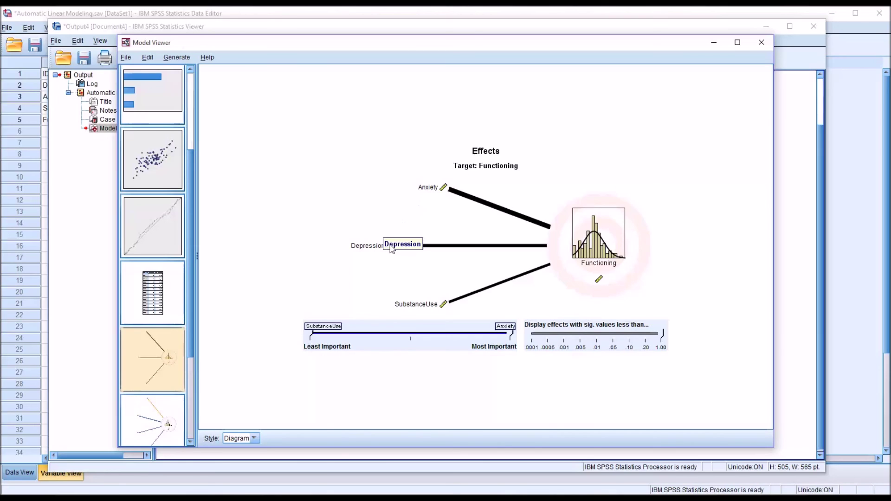
mouse_move(603, 258)
click(163, 101)
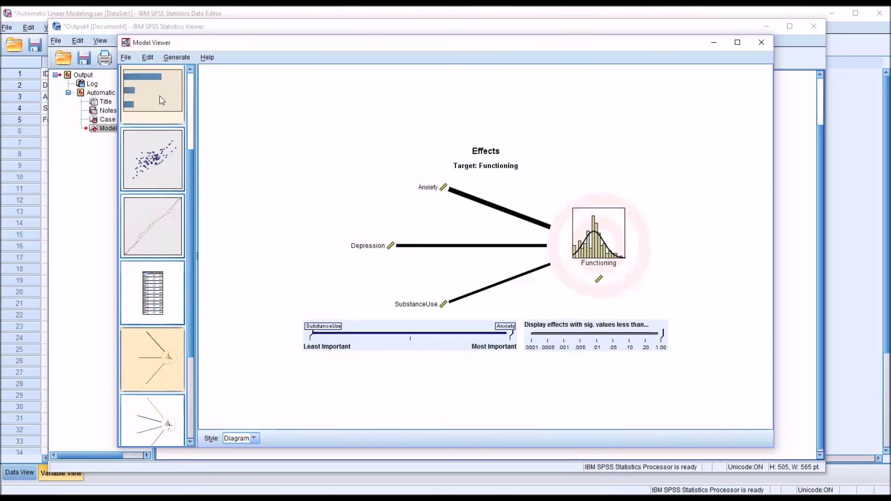
mouse_move(368, 167)
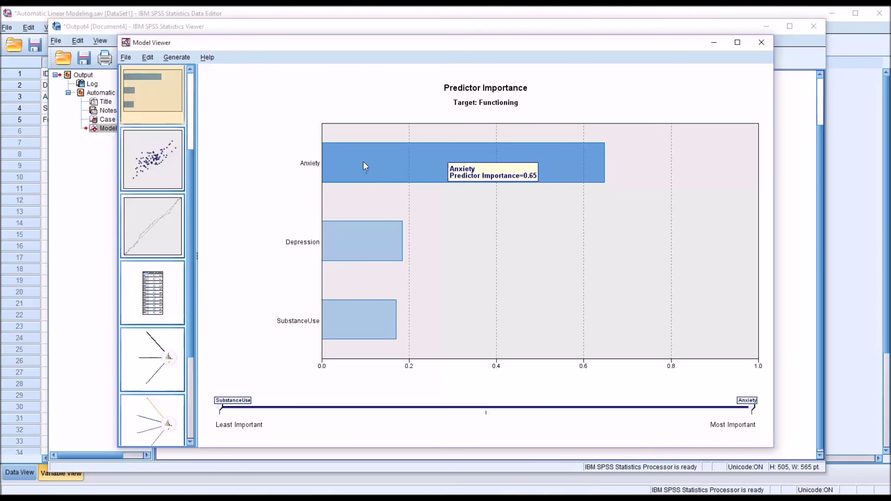
Return to the Effects diagram, inspect its significance values, and limit it to effects below .05
click(150, 368)
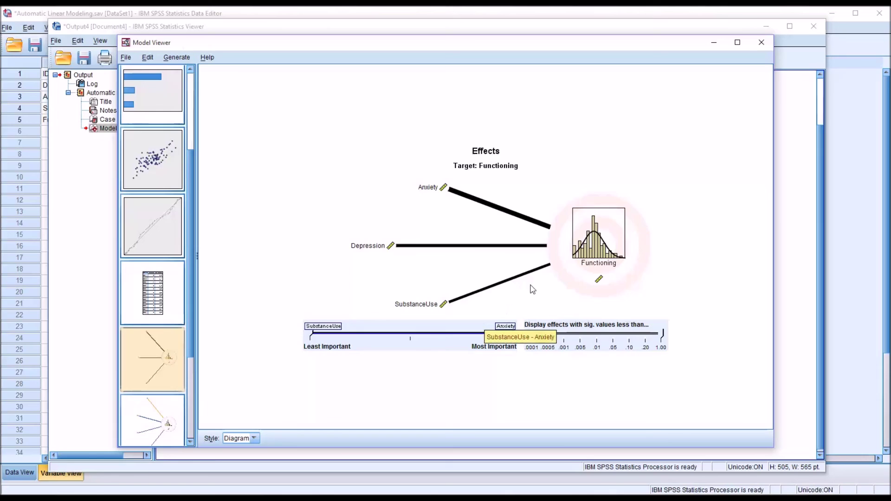
mouse_move(463, 200)
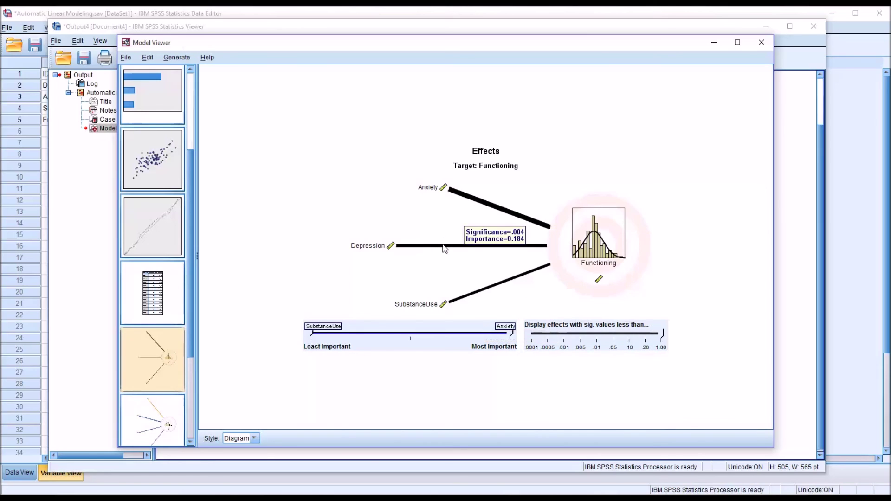
mouse_move(447, 193)
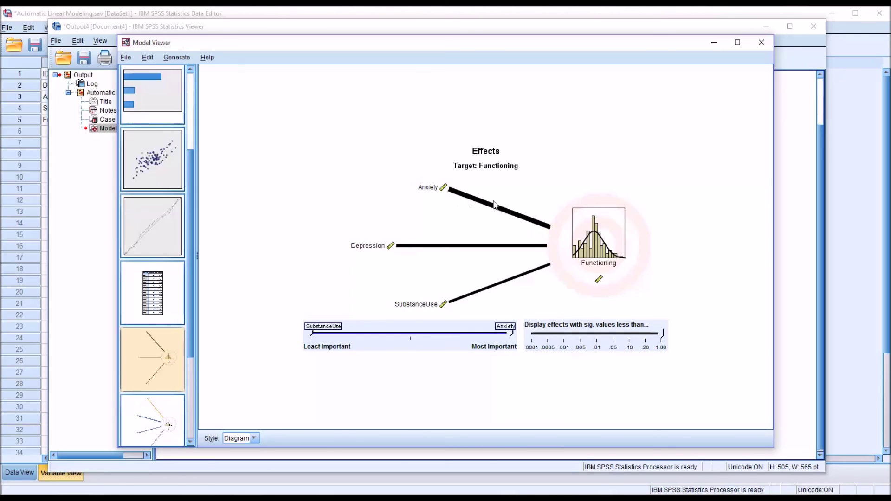
mouse_move(562, 231)
mouse_move(497, 290)
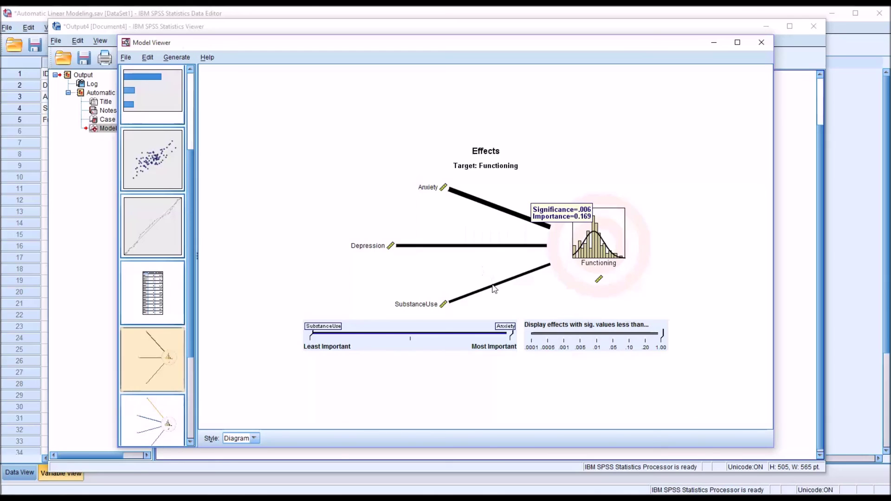
mouse_move(490, 251)
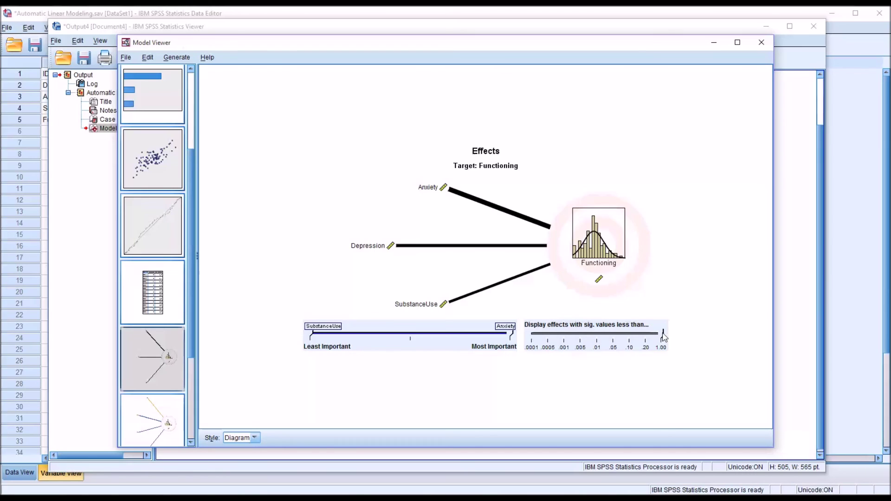
drag(663, 334, 611, 336)
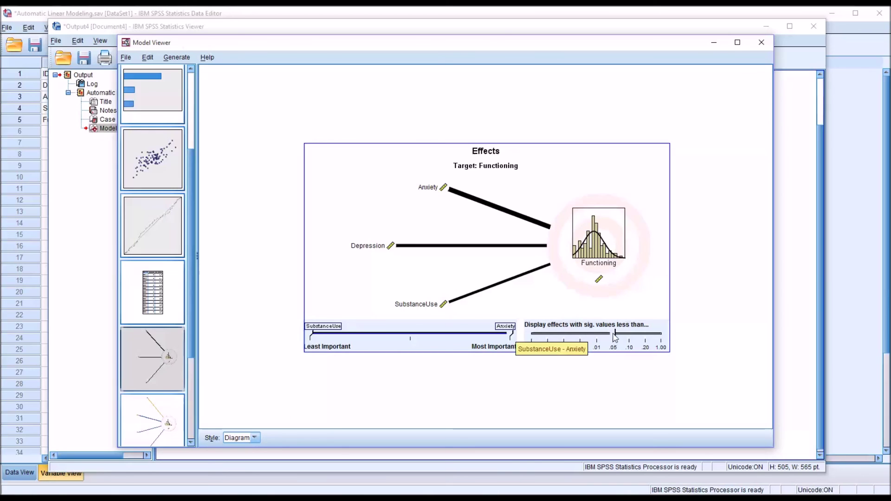
Try significance cutoffs of about .03 and .005, which drops SubstanceUse, then restore .05
drag(615, 335, 597, 343)
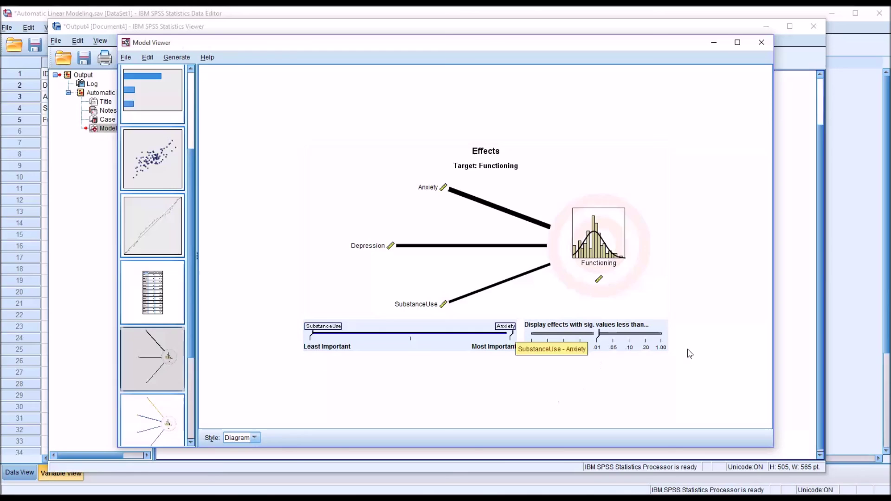
click(599, 335)
drag(599, 335, 582, 336)
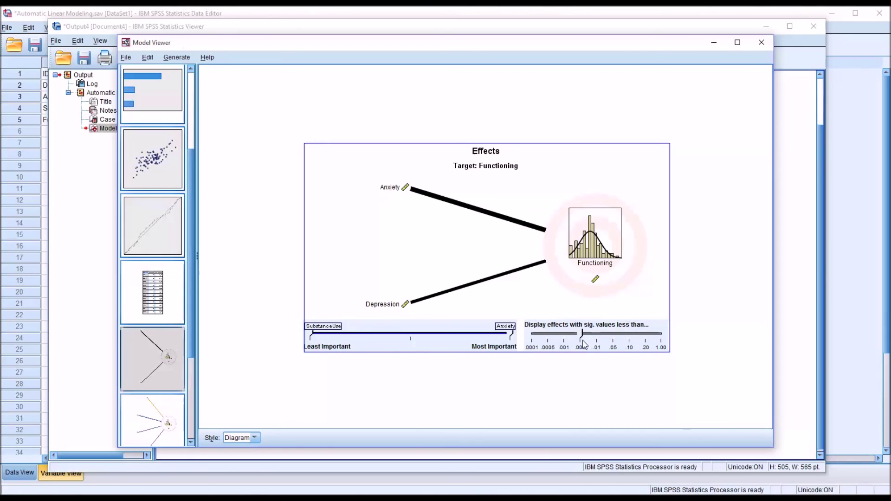
drag(582, 335, 615, 338)
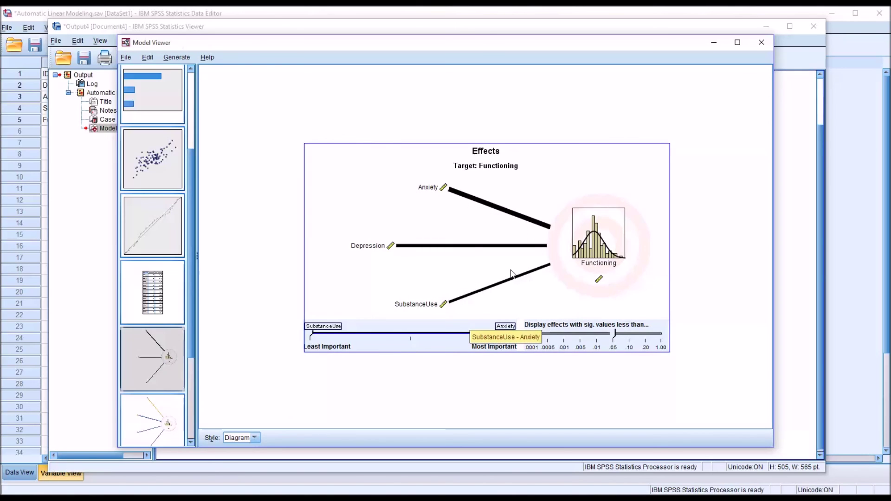
scroll(196, 406, down, 3)
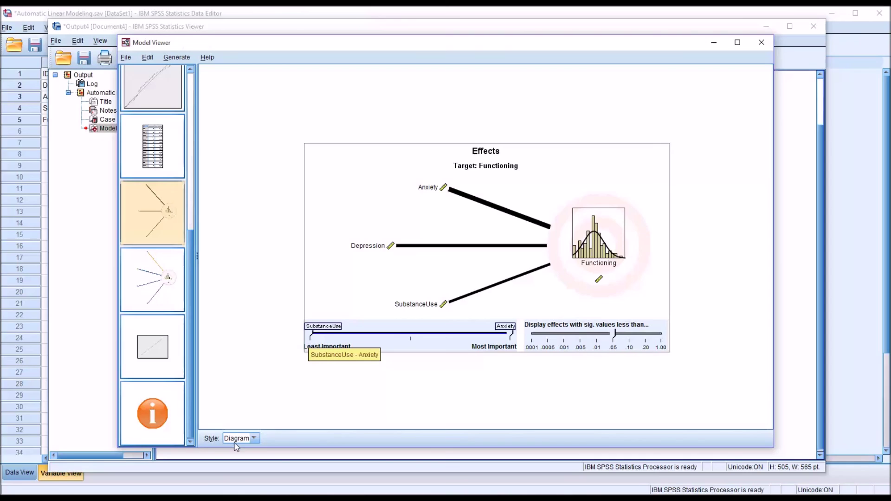
Display the effects as a table and expand Corrected Model into individual predictor rows
click(253, 439)
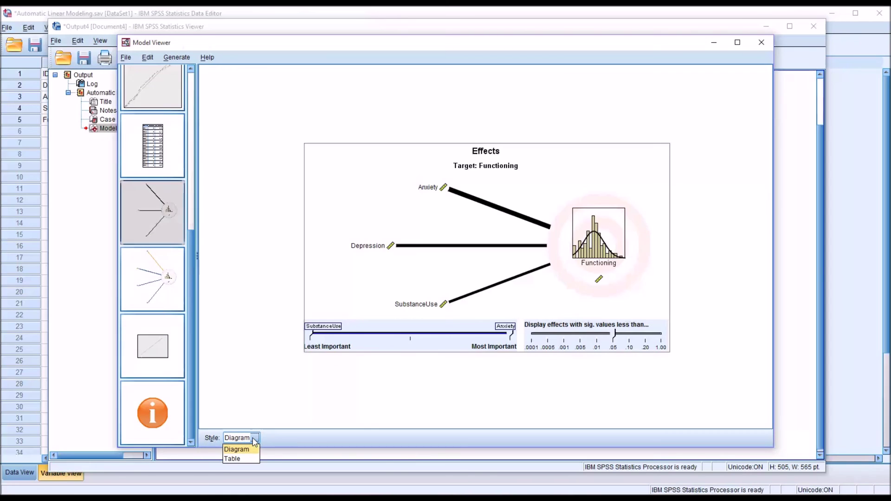
click(232, 459)
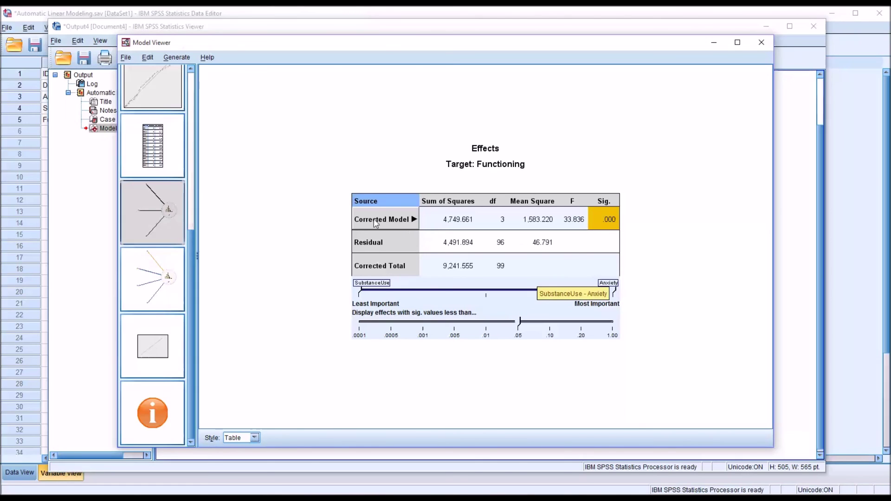
click(413, 219)
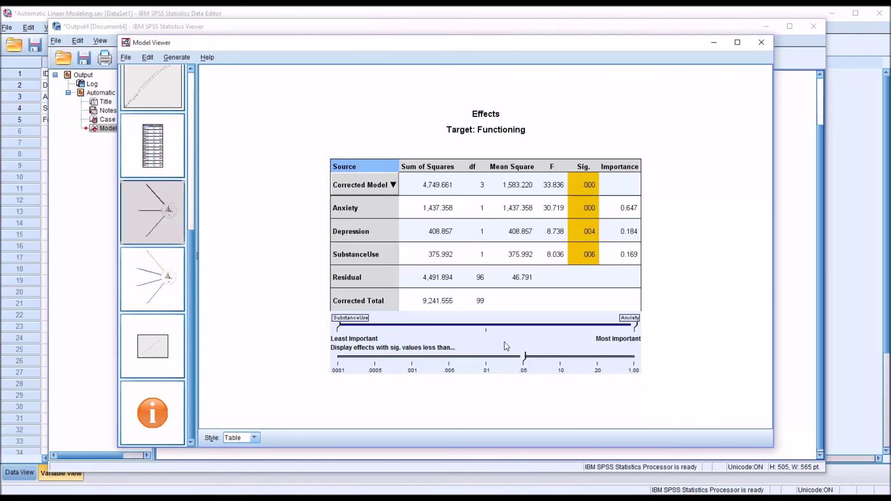
Lower the significance cutoff below .01, raise it back to .05, then show the Coefficients view
mouse_move(524, 361)
drag(524, 361, 450, 362)
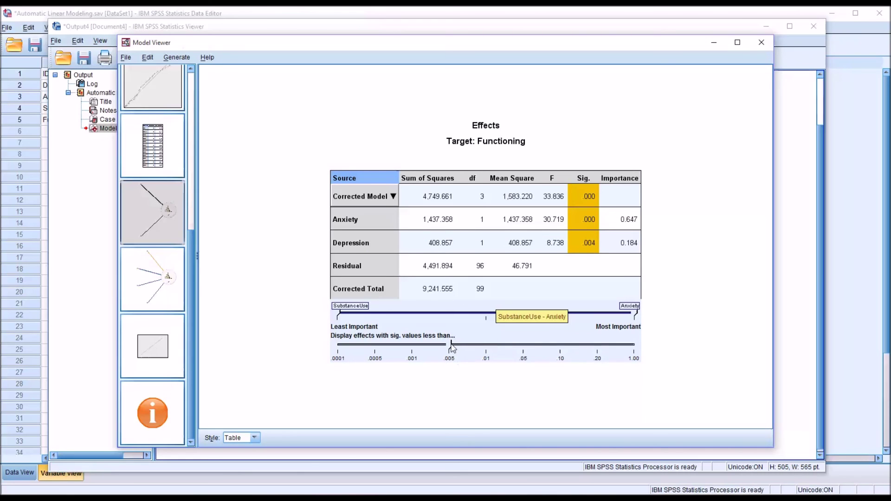
drag(450, 346, 524, 348)
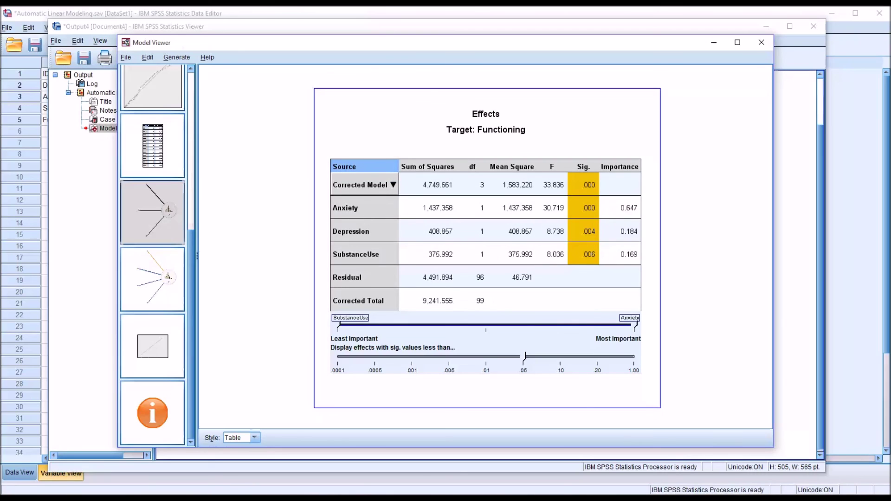
click(146, 298)
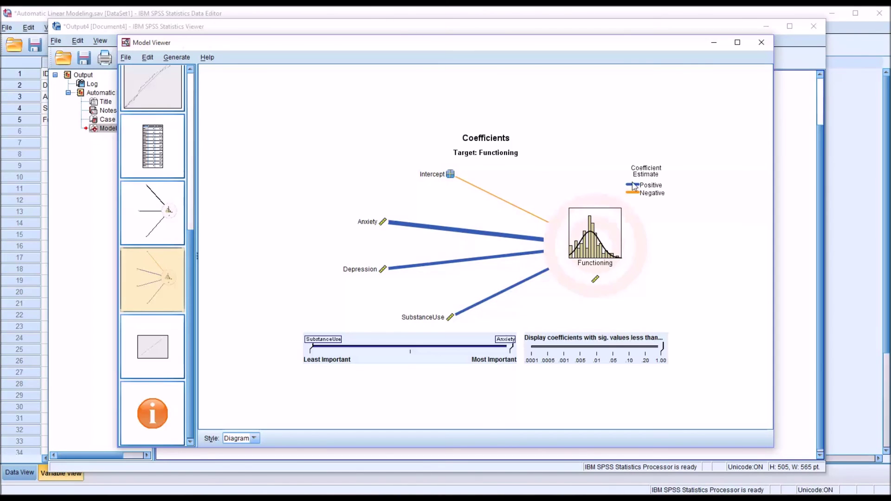
Bring the data editor window forward, then open the Coefficients view's Style choices
key(alt+Tab)
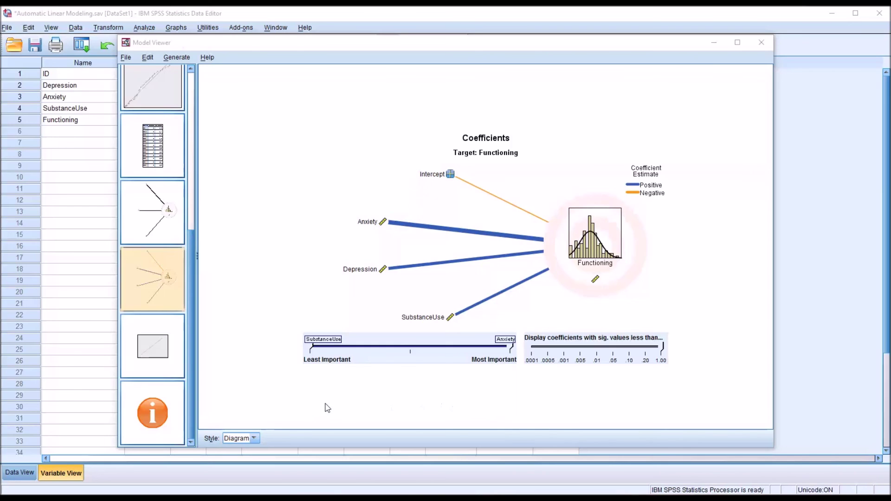
click(254, 438)
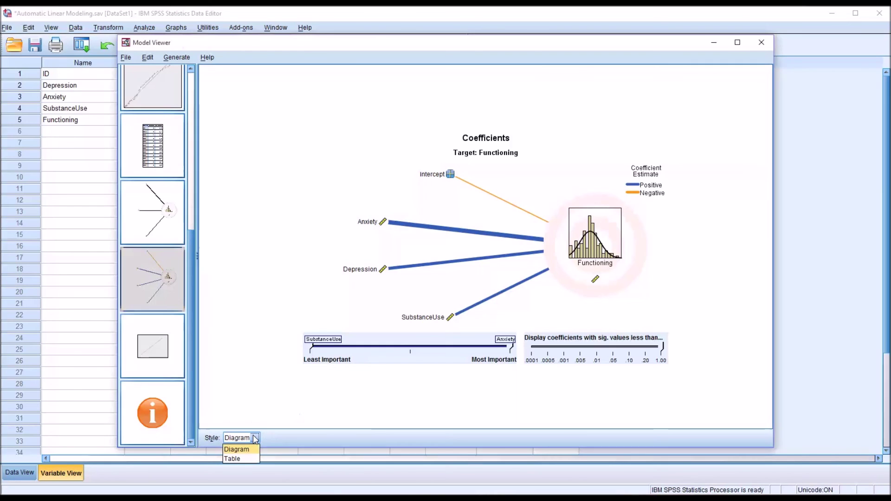
Show coefficients as a table (Anxiety 0.516, Depression 0.293, SubstanceUse 0.254), compare with Effects, and toggle column detail
click(250, 459)
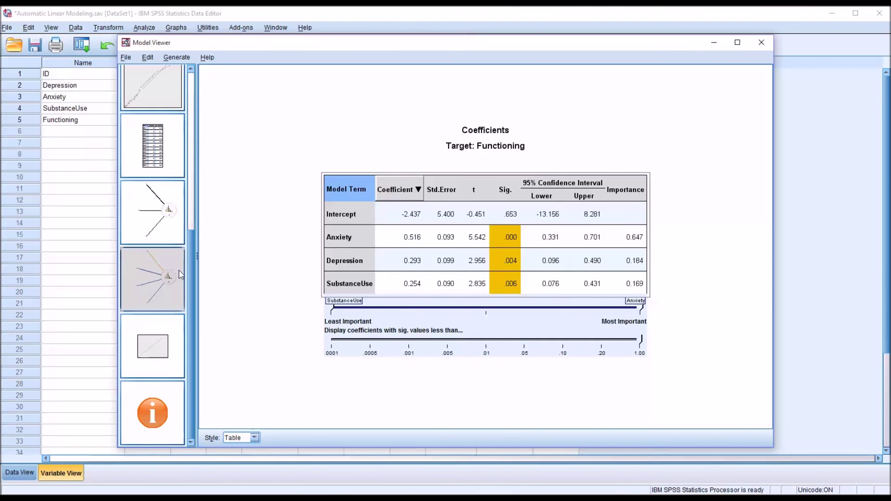
click(160, 220)
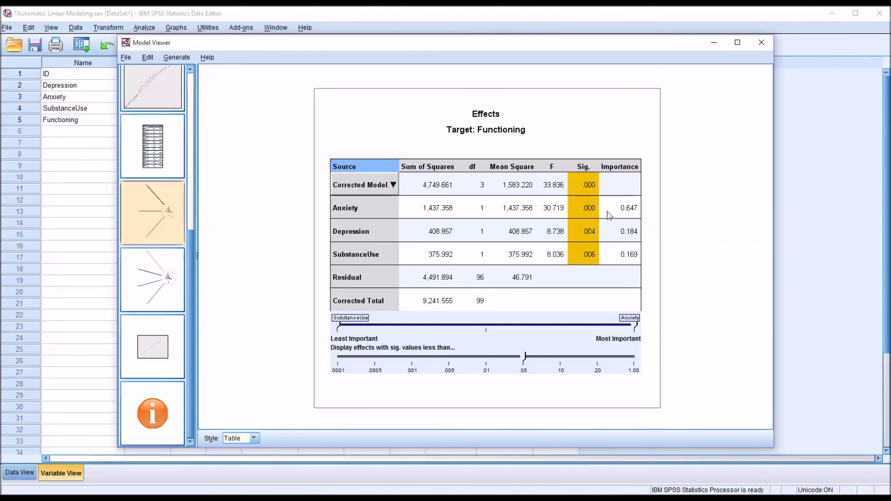
click(146, 284)
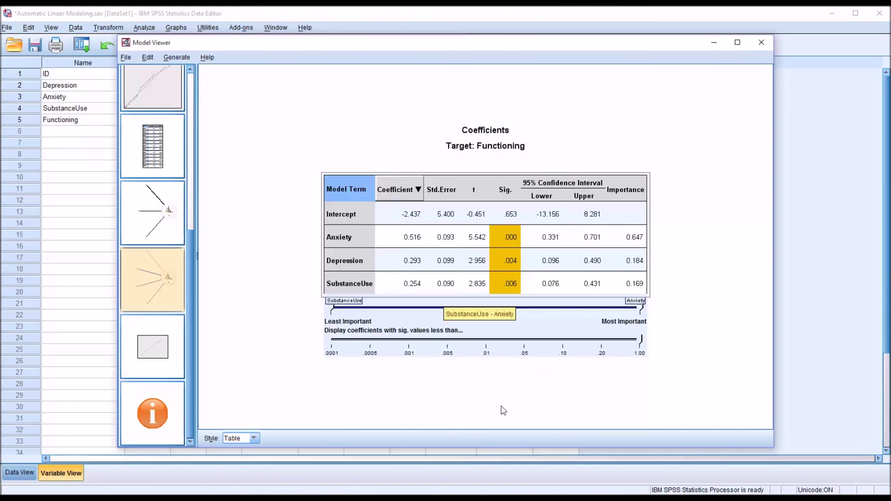
click(399, 195)
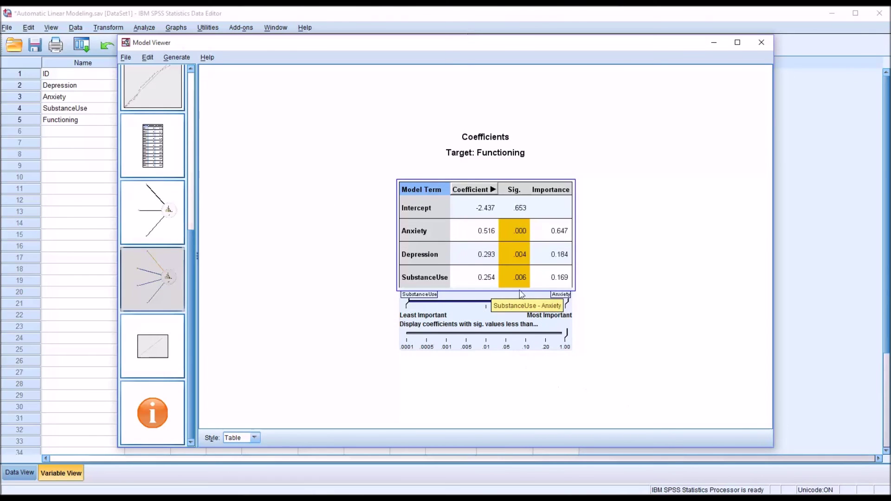
click(473, 193)
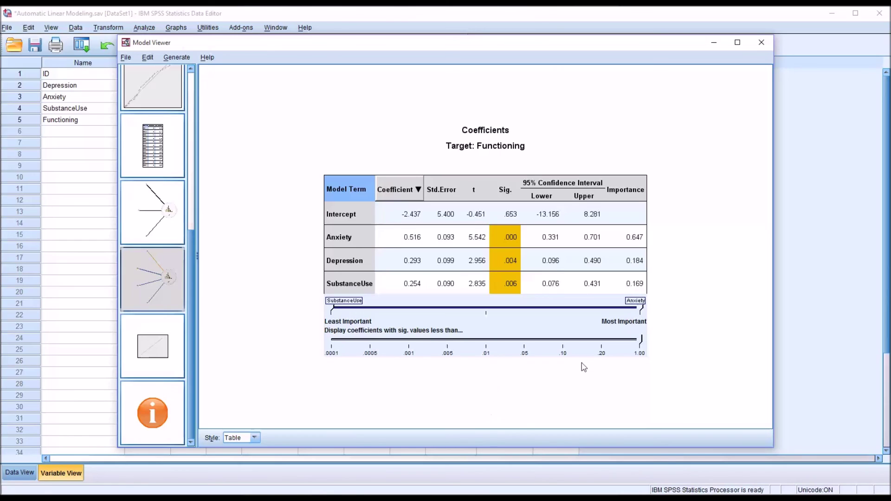
Set Style back to Diagram for Coefficients and Effects, then reselect the Coefficients diagram
click(254, 438)
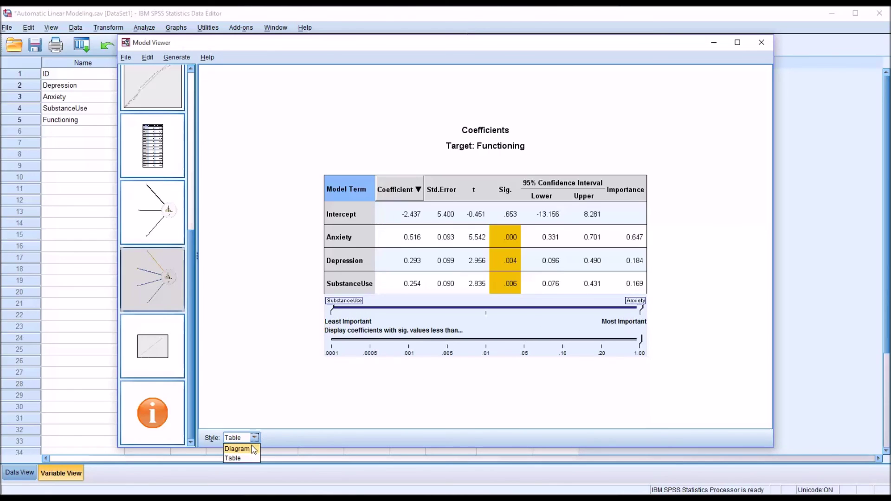
click(237, 449)
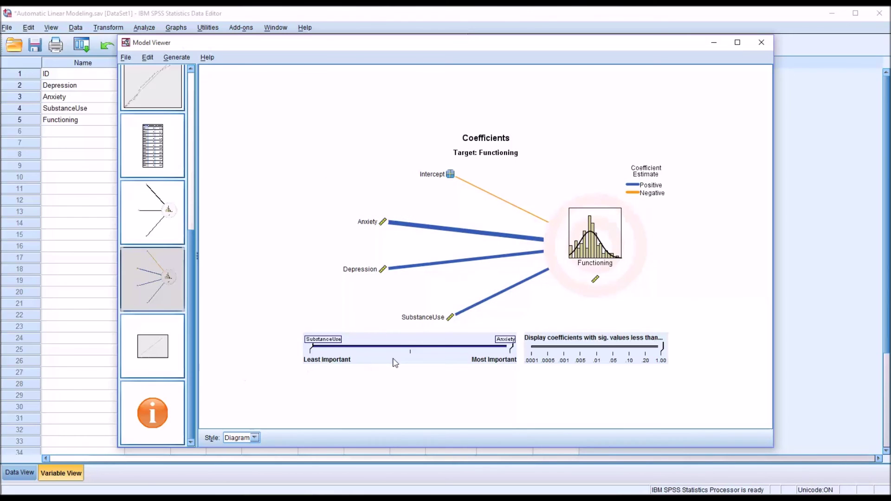
click(153, 231)
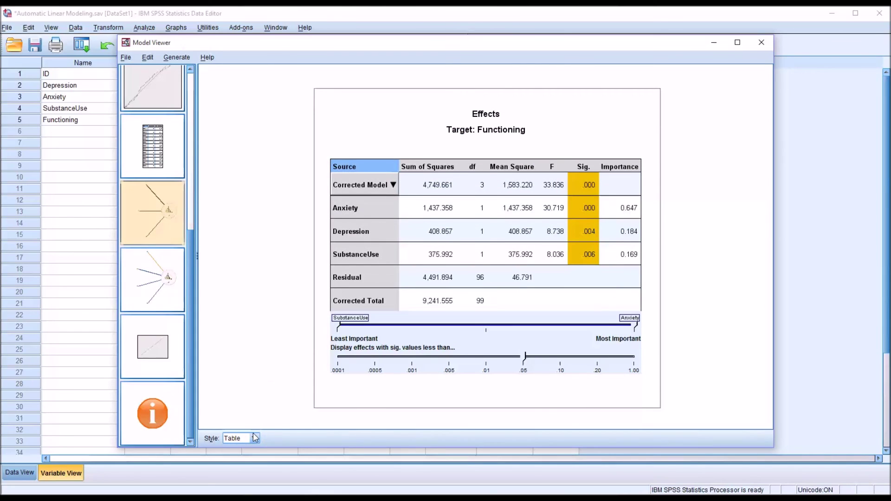
click(254, 437)
click(241, 449)
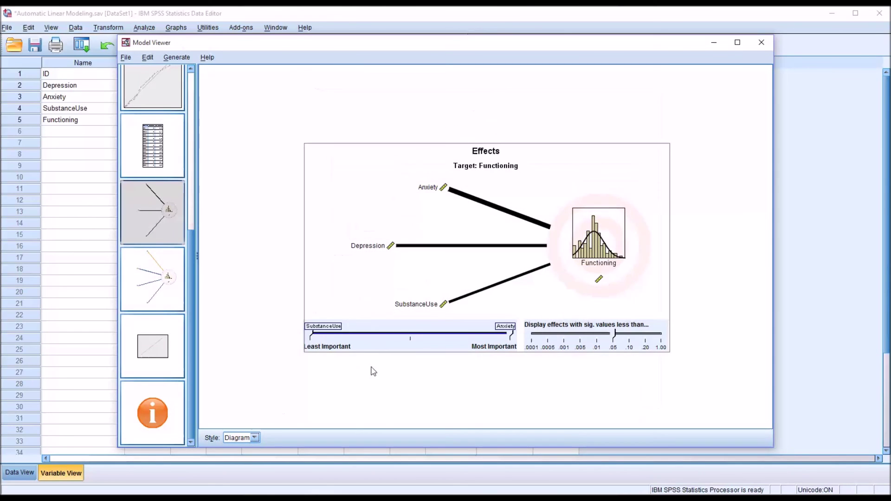
click(174, 307)
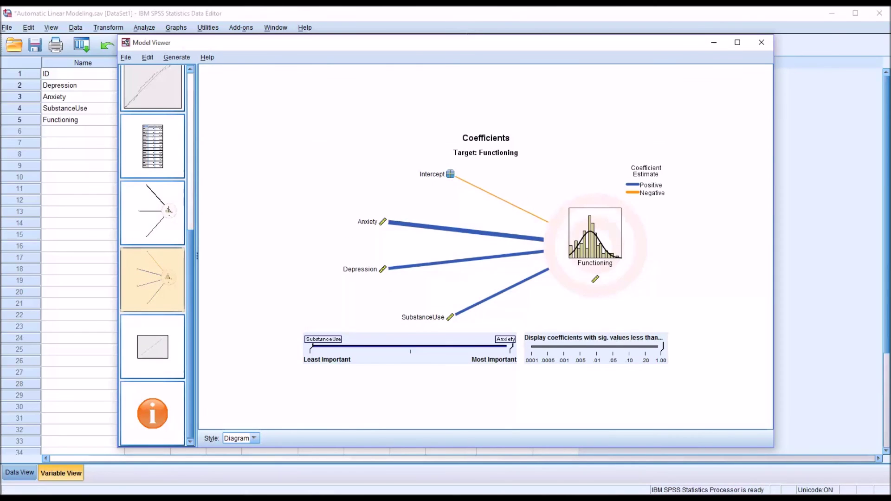
scroll(153, 371, down, 1)
Scroll through the Estimated Means charts for Functioning, then show the Linear Models information page
click(158, 385)
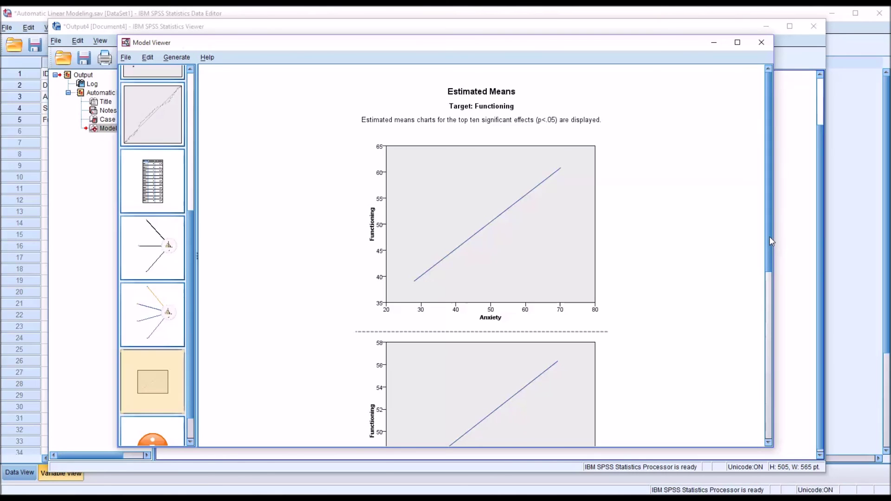
scroll(767, 389, down, 10)
drag(767, 390, 773, 229)
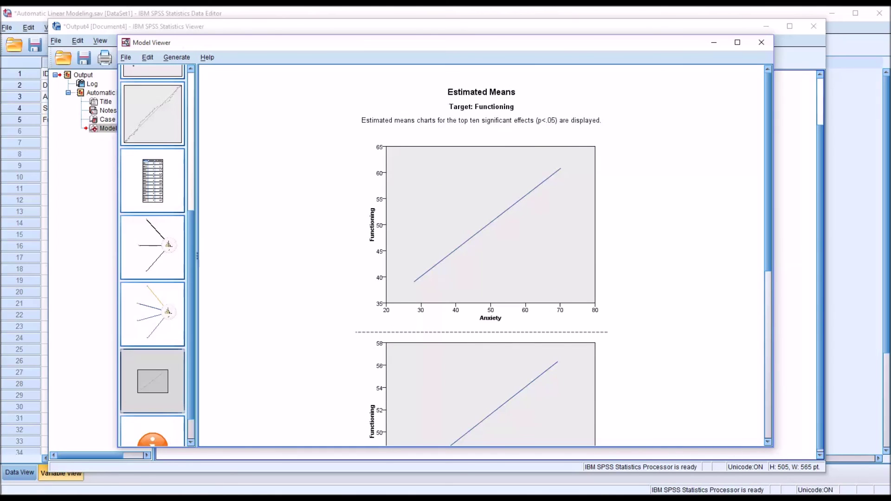
scroll(193, 391, down, 1)
click(157, 420)
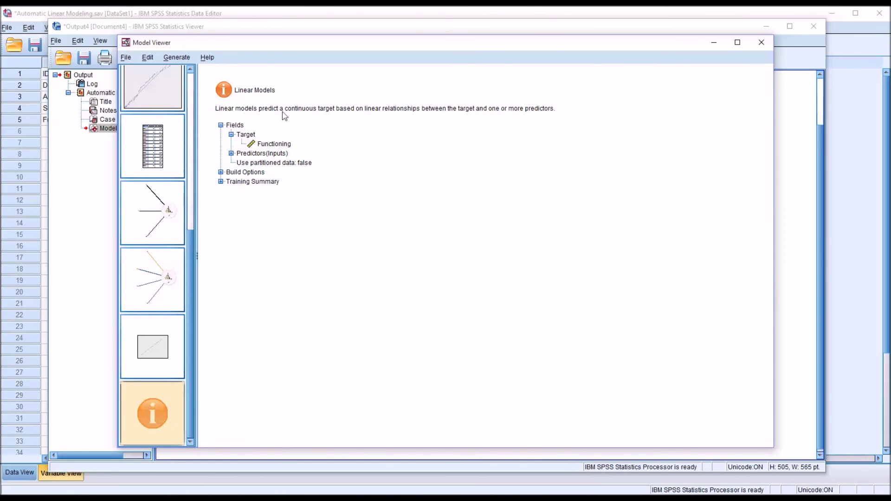
Expand the Predictors (Inputs), Build Options, Training Summary, Objectives and Basics sections of the model summary
click(231, 154)
click(222, 201)
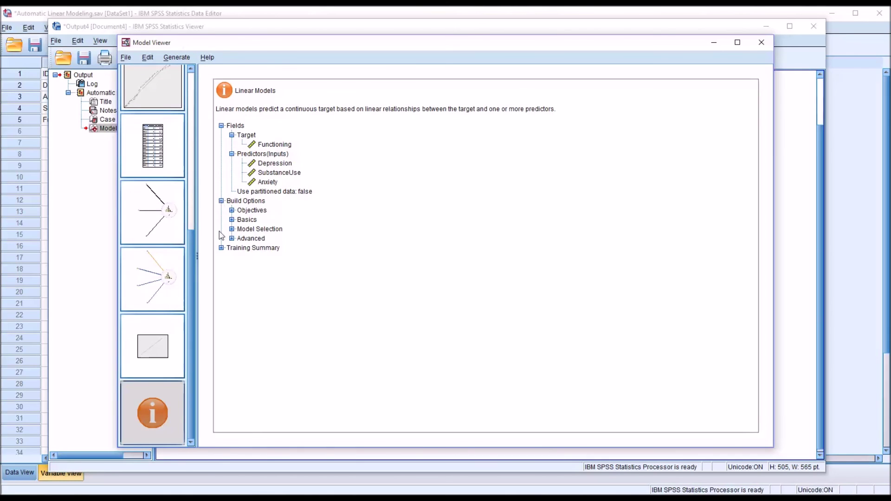
click(222, 249)
click(231, 210)
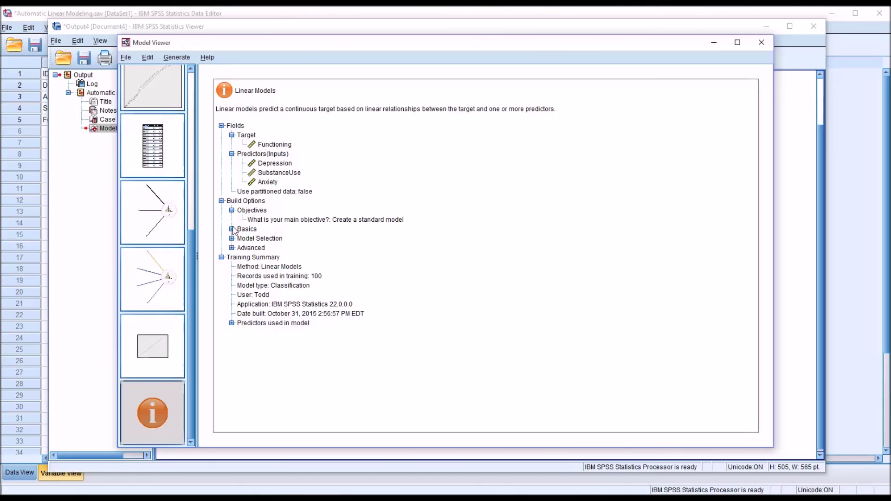
click(232, 230)
Show Model Selection, the Advanced random seed 54752075 and predictors used, then return to the Effects diagram
click(232, 257)
click(232, 286)
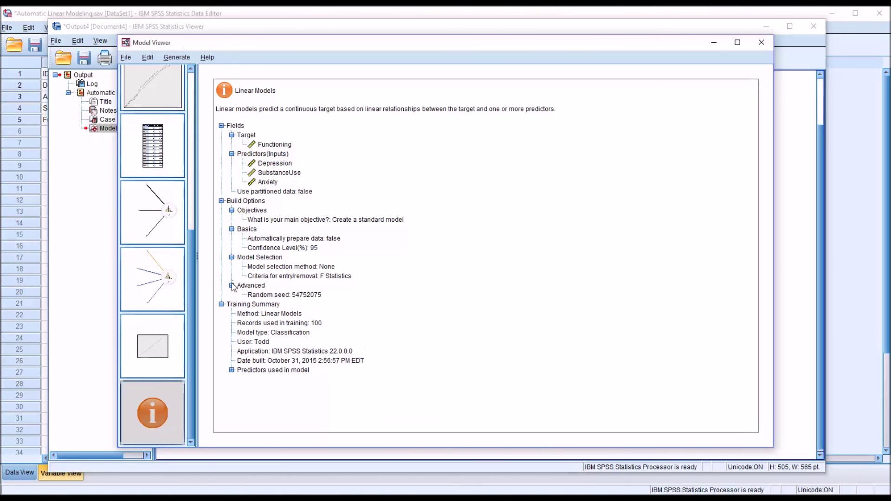
click(231, 370)
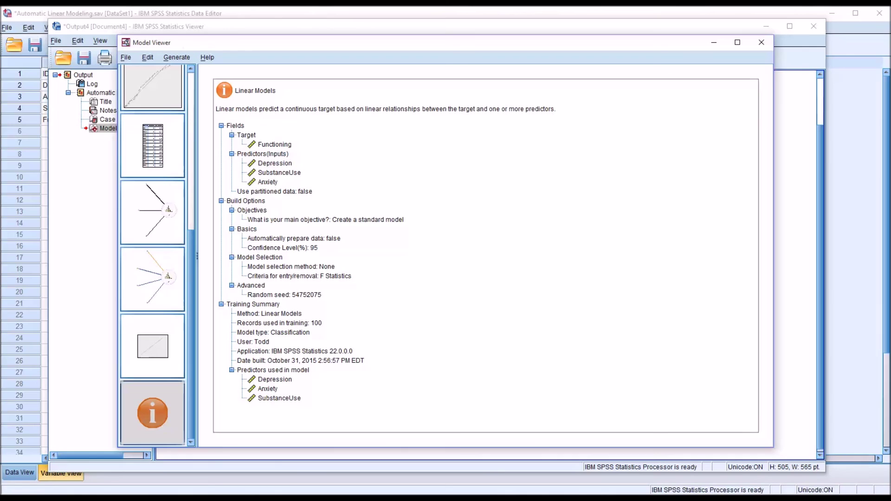
click(142, 229)
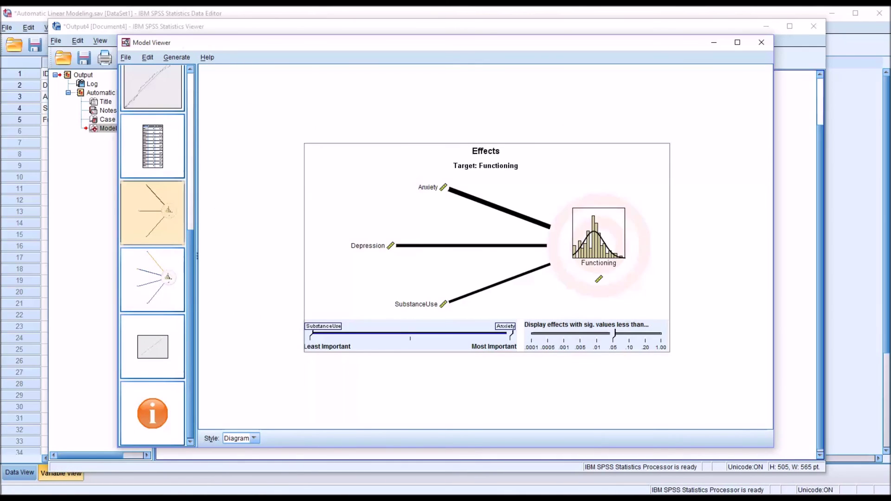